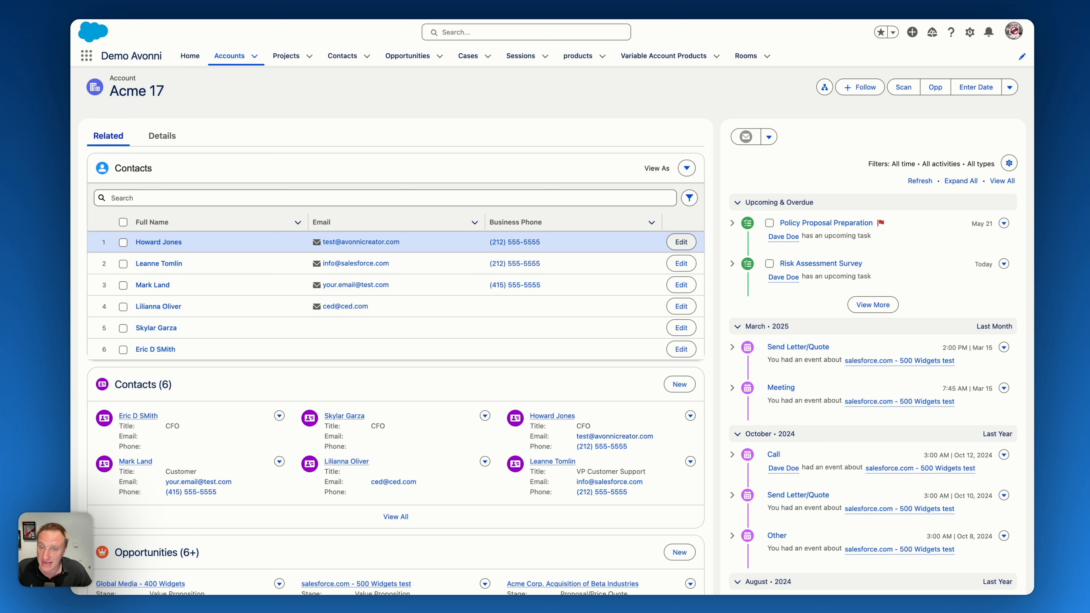
# - Find the Avonni Components app by searching for "avonn" and switch to it
pyautogui.click(87, 56)
pyautogui.write('avonn')
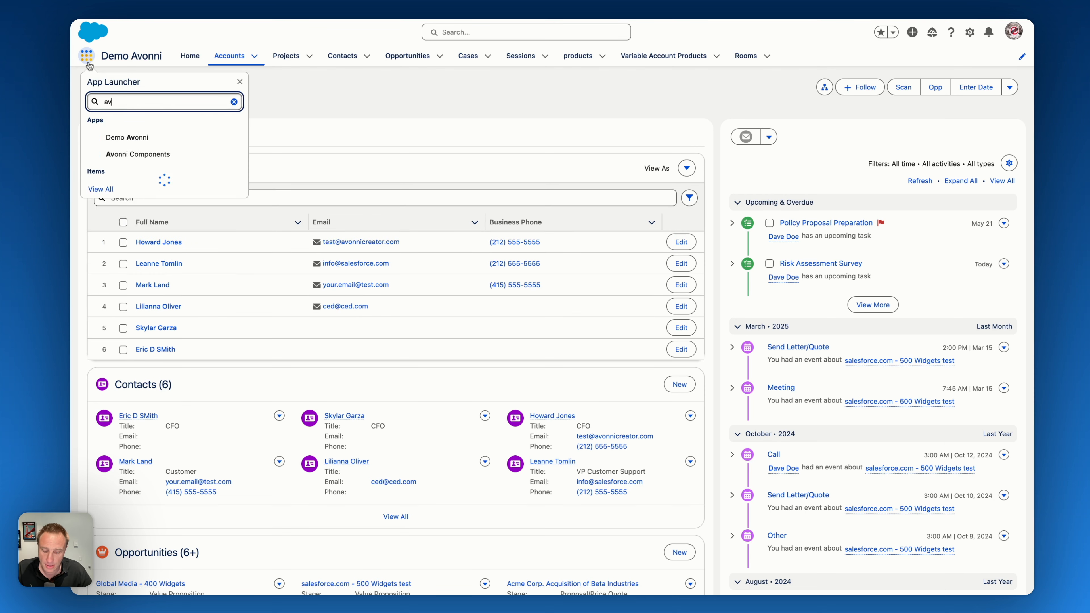
pyautogui.click(140, 157)
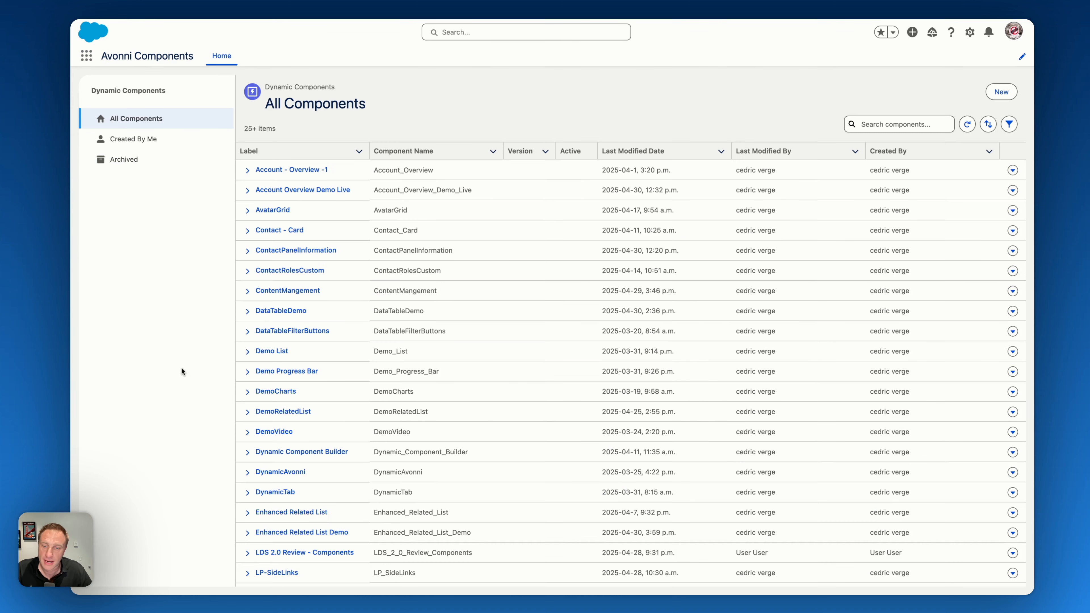
# - Open the Enhanced Related List Demo component and display the interactions configured for its contacts datatable
pyautogui.scroll(-5, 312, 447)
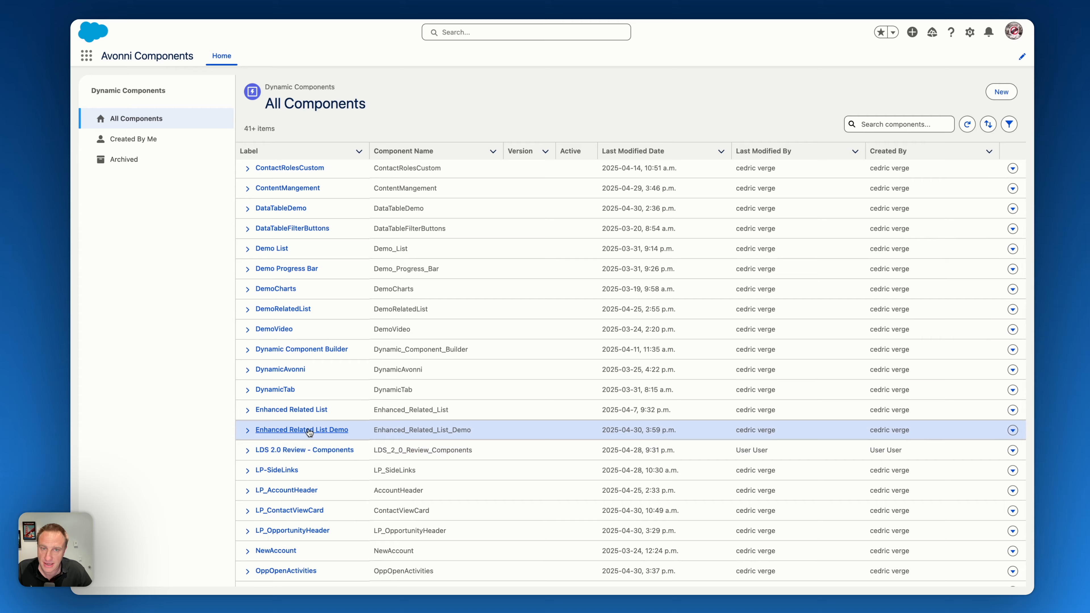
pyautogui.click(312, 431)
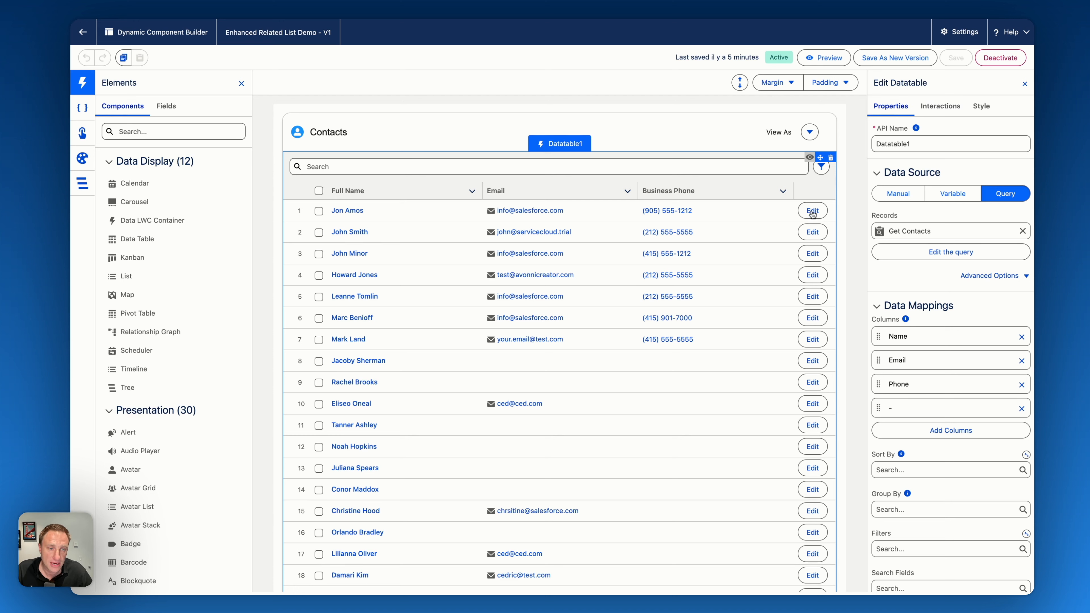
pyautogui.click(940, 106)
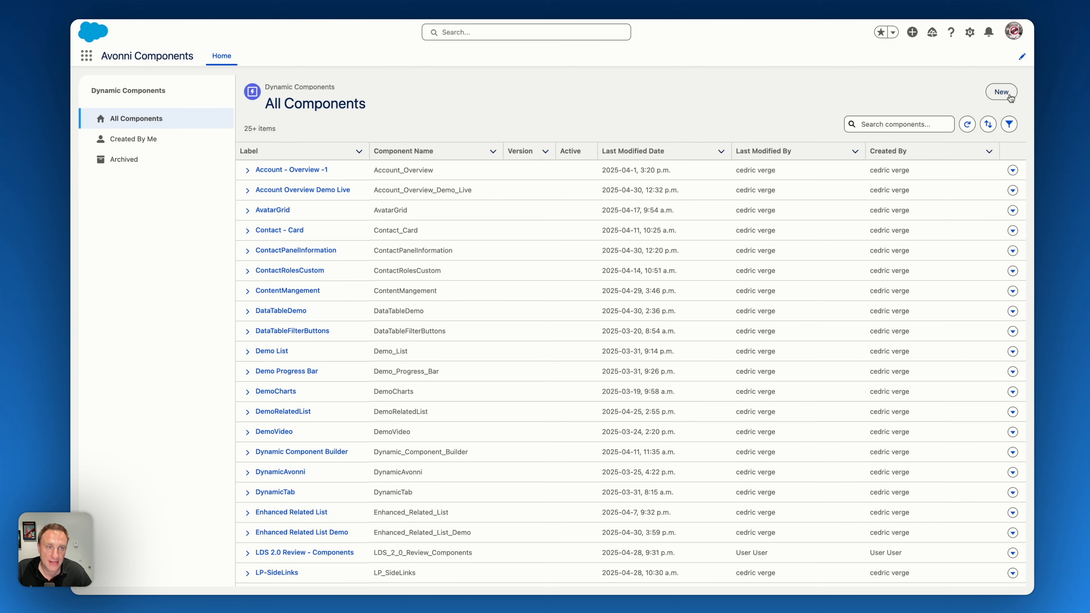
# - Return to the component list and create a new dynamic component labelled ContactPanelEdit
pyautogui.click(1001, 91)
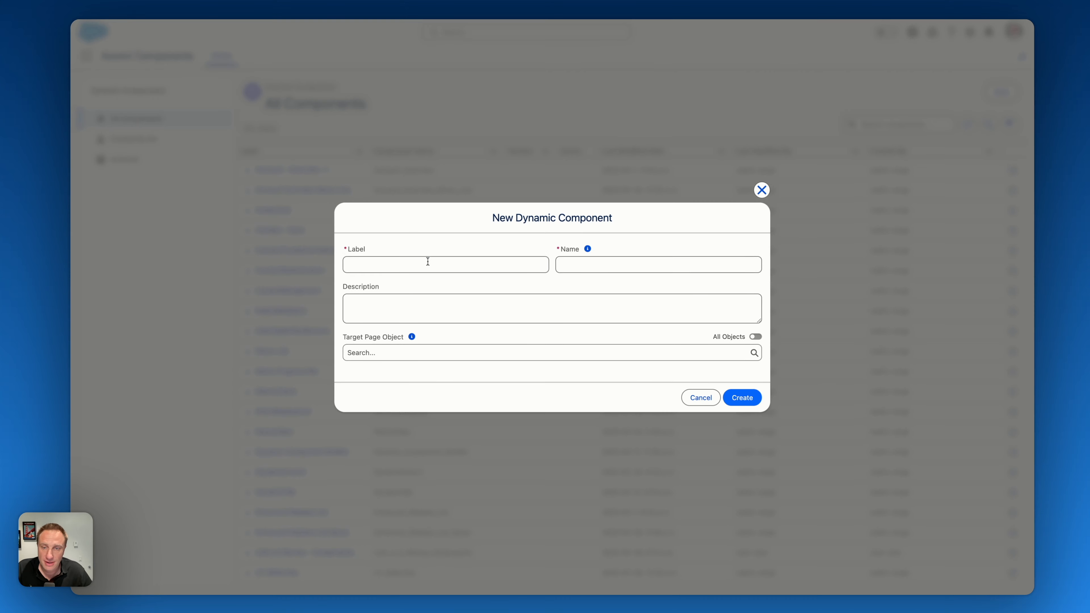
pyautogui.click(428, 262)
pyautogui.write('ContactPan')
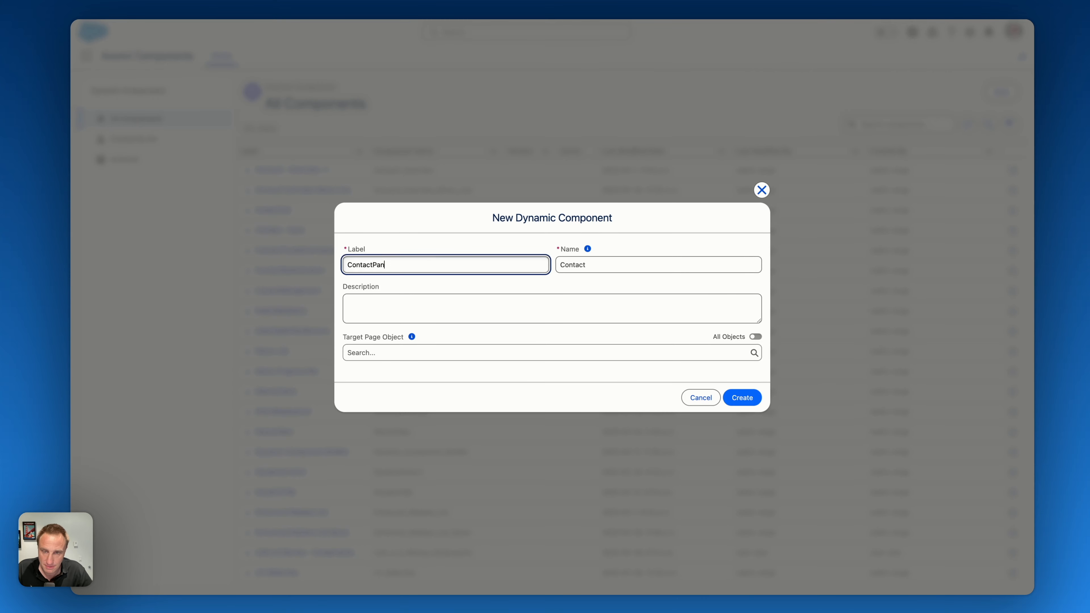
pyautogui.write('elEdit')
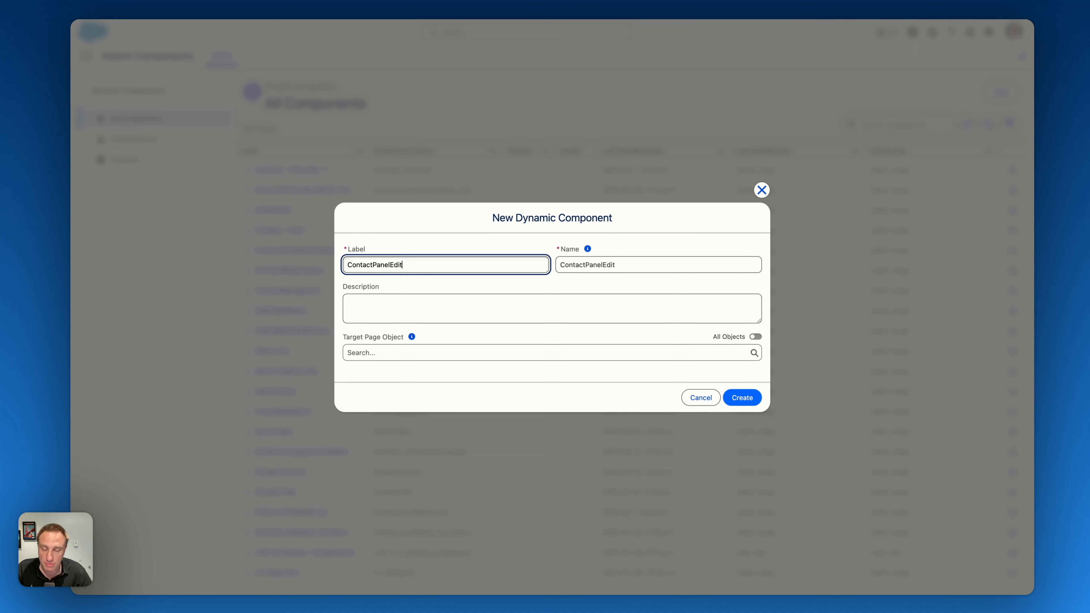
pyautogui.click(746, 398)
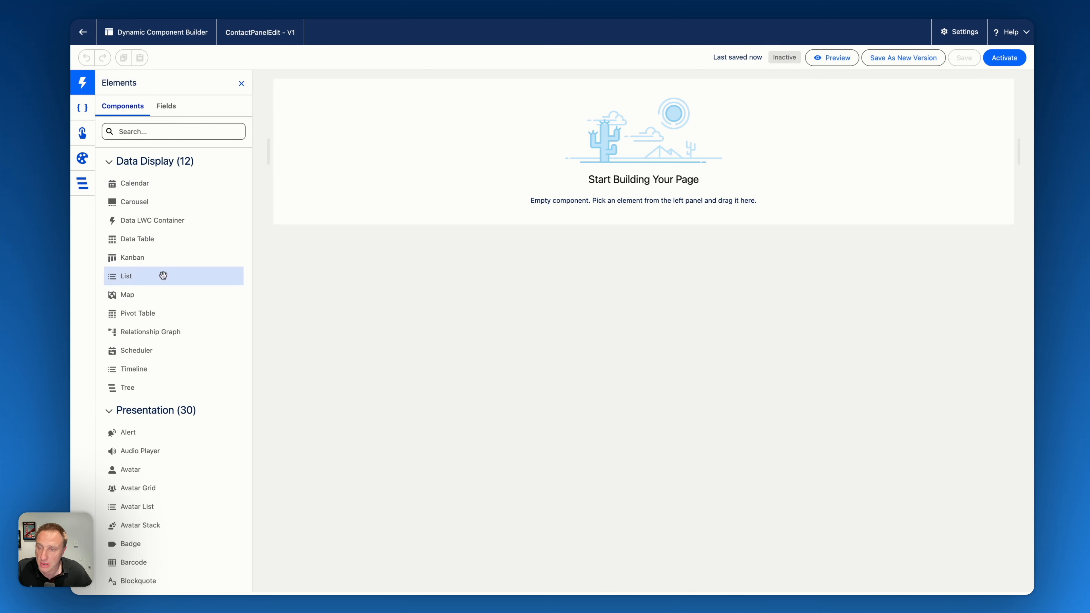
pyautogui.scroll(-1, 162, 466)
pyautogui.scroll(-6, 162, 466)
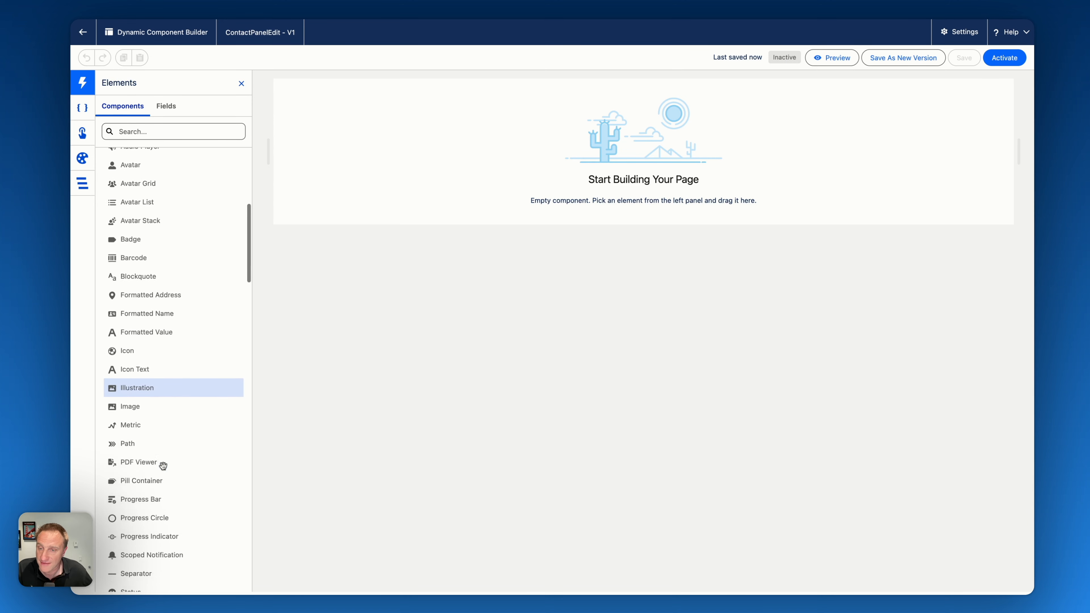
pyautogui.scroll(5, 163, 466)
pyautogui.scroll(3, 162, 467)
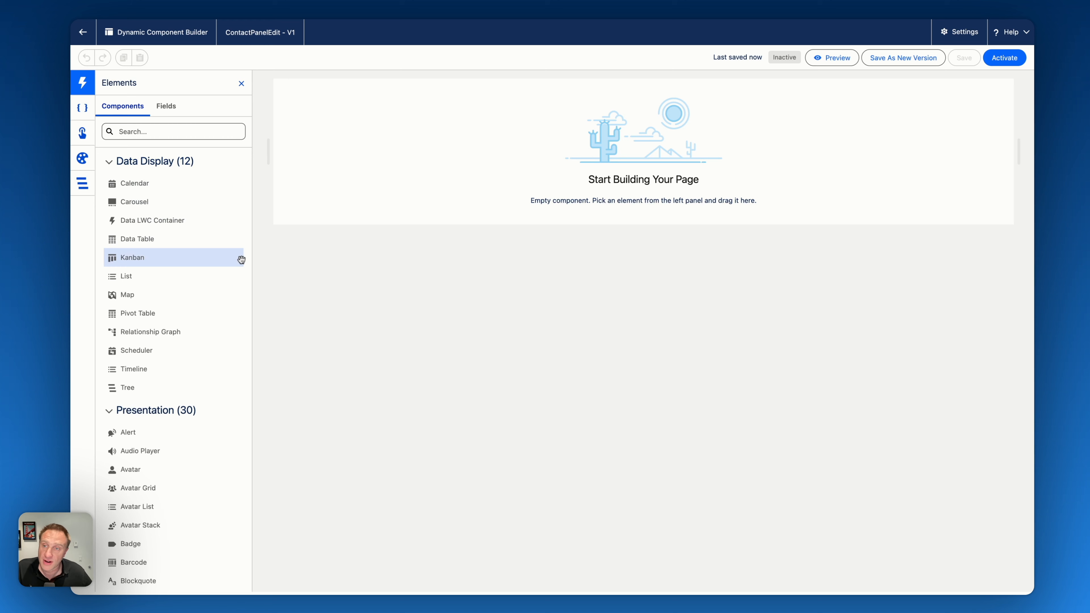
# - Create a Text variable resource named contactId, make it available for input, and save it
pyautogui.click(83, 108)
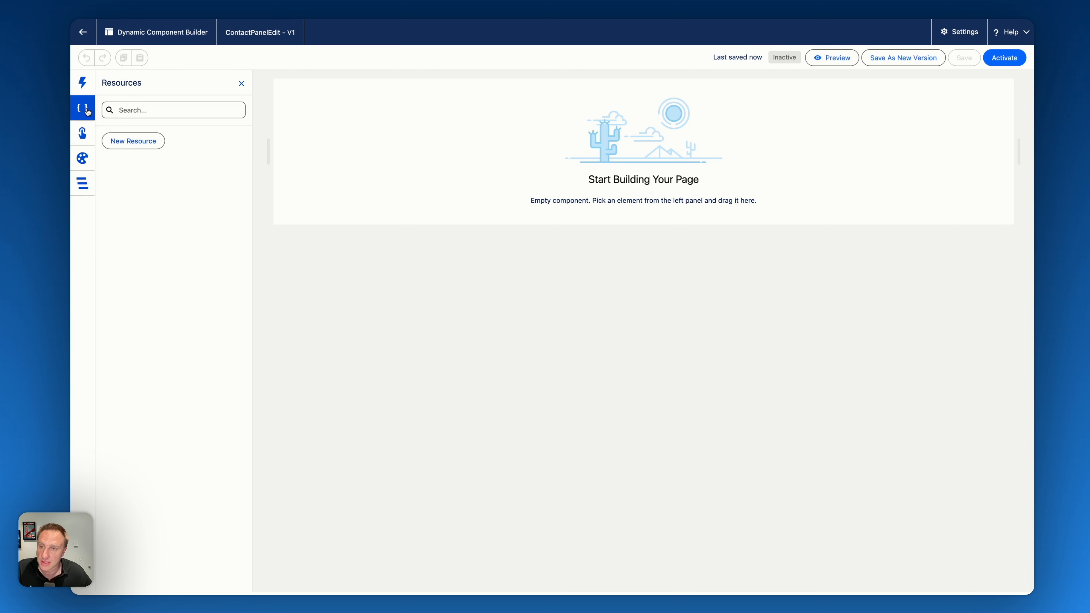
pyautogui.click(133, 142)
pyautogui.click(399, 273)
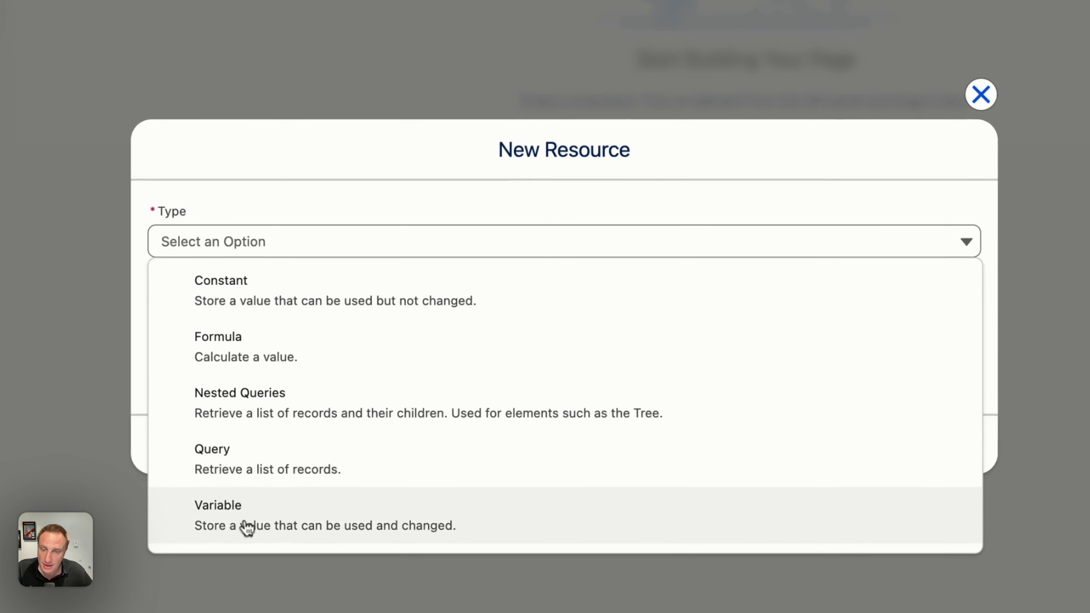
pyautogui.click(392, 413)
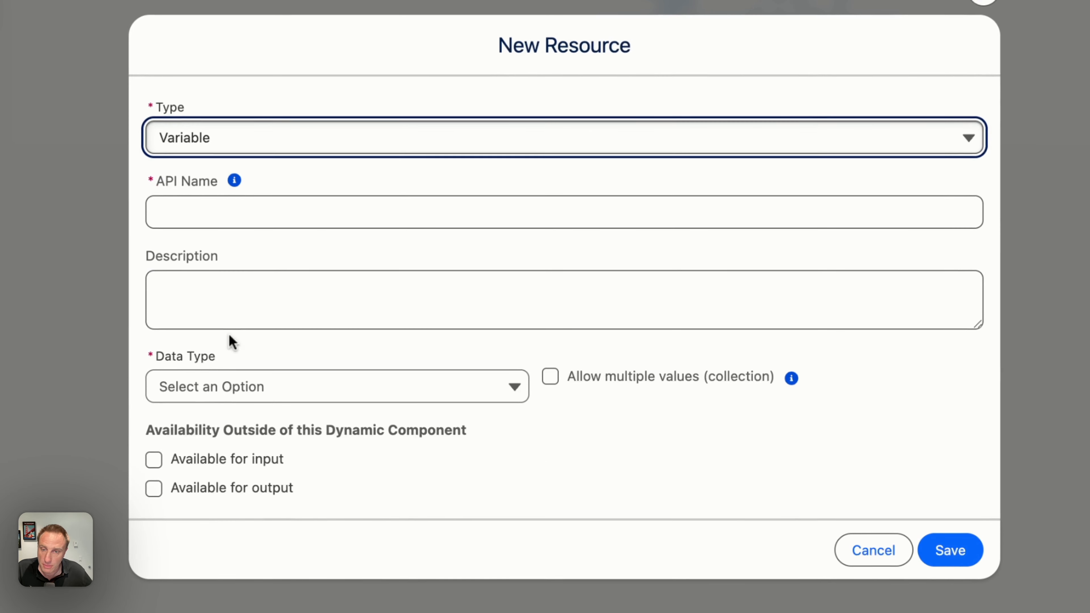
pyautogui.click(169, 224)
pyautogui.write('contactId')
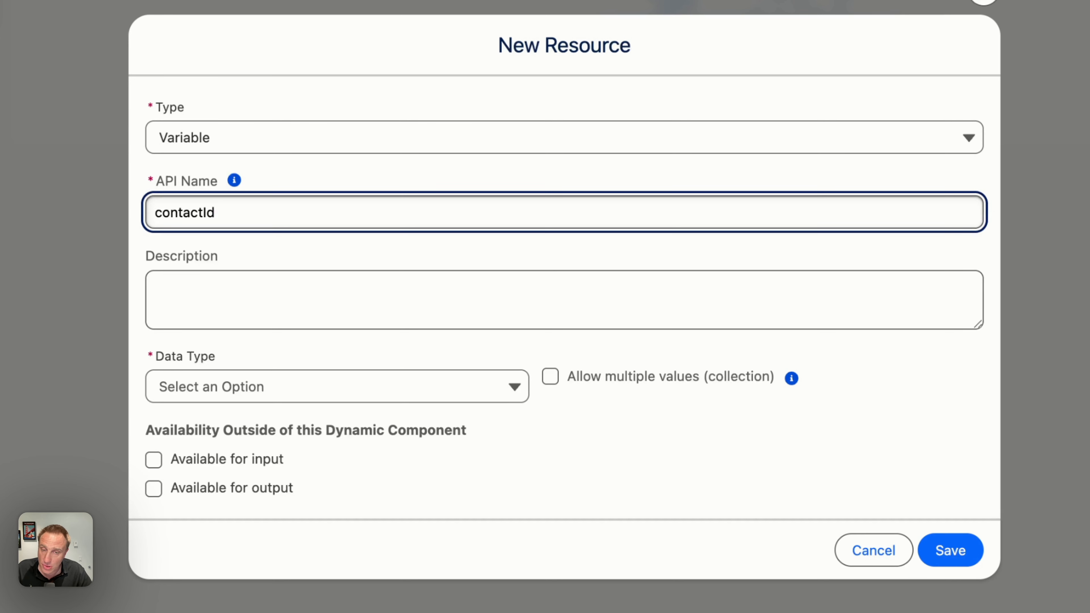
pyautogui.click(208, 381)
pyautogui.click(214, 612)
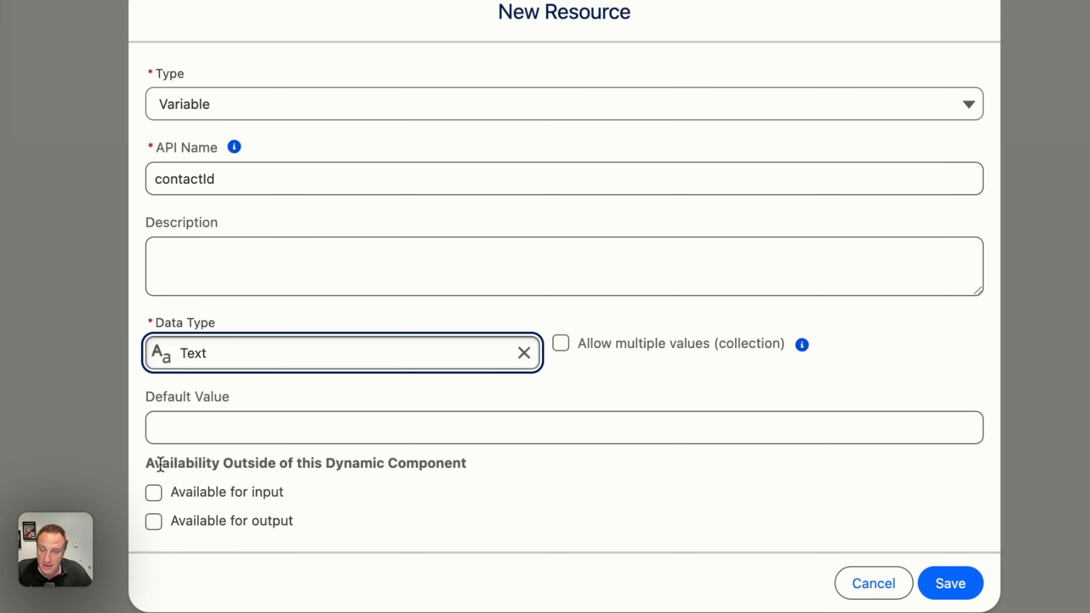
pyautogui.click(192, 497)
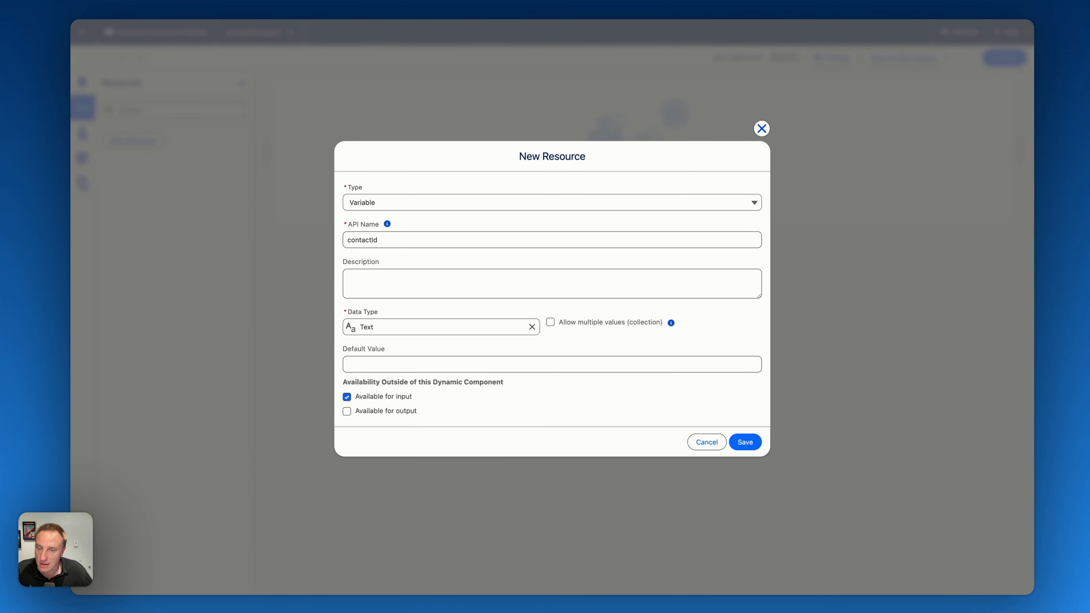
pyautogui.click(745, 441)
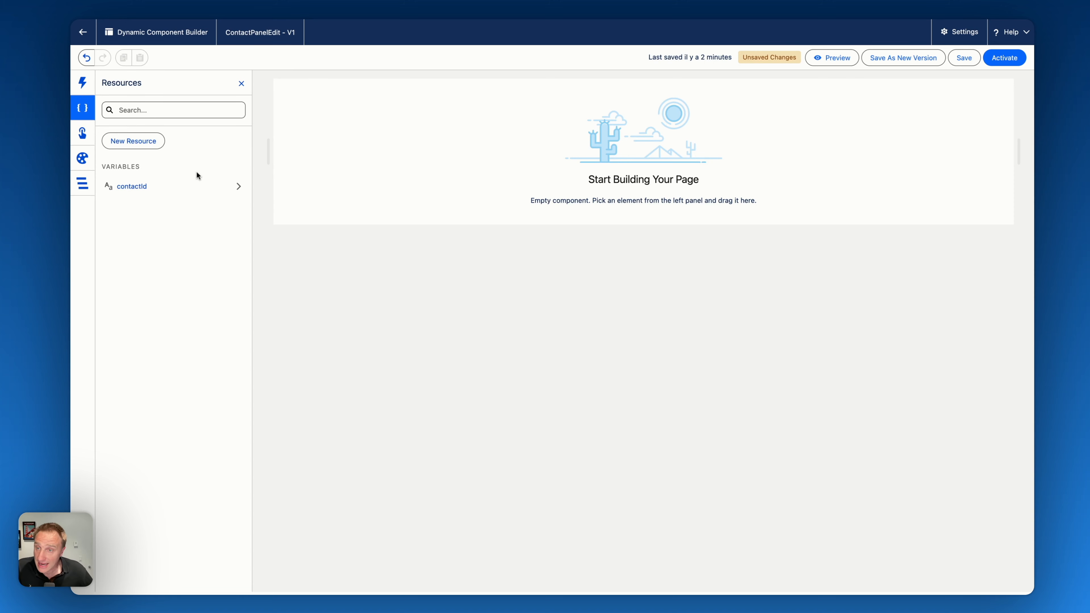
# - Create a variable resource named contactRecods with data type Record for the Contact object, and save it
pyautogui.click(149, 146)
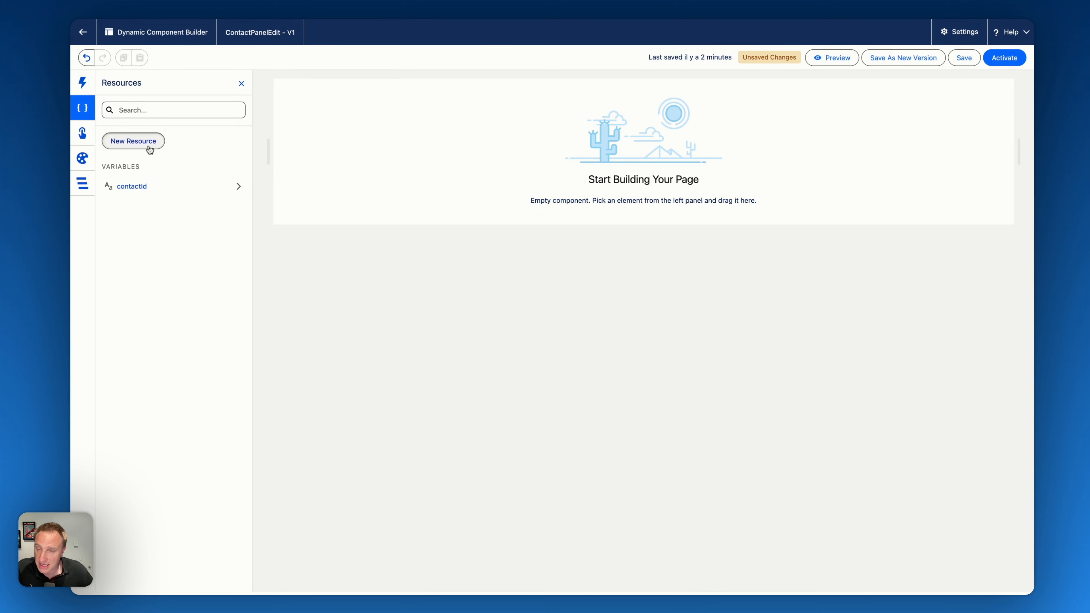
pyautogui.click(452, 269)
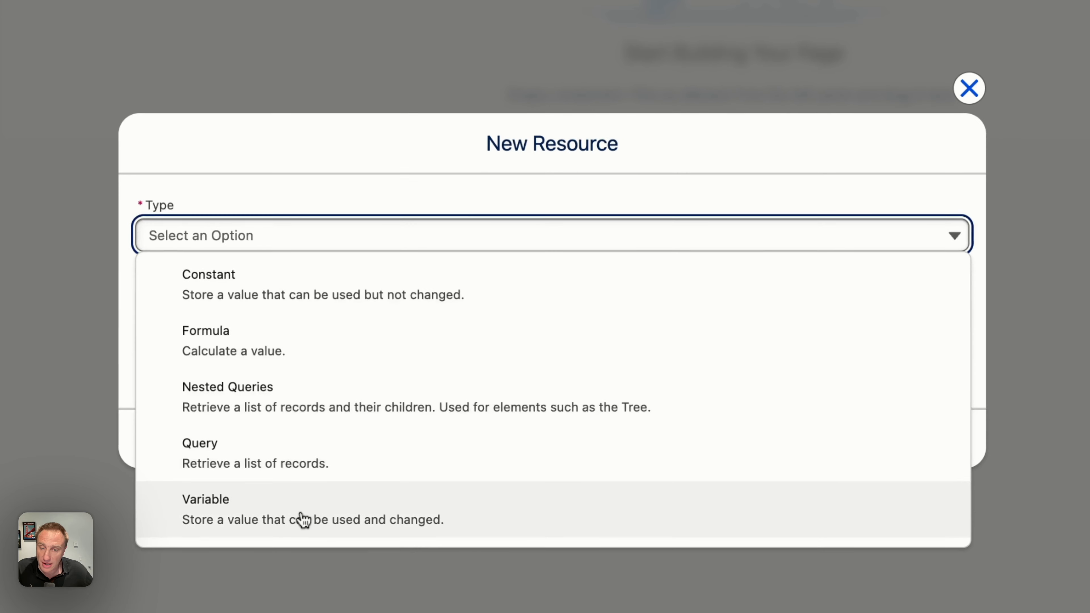
pyautogui.click(315, 501)
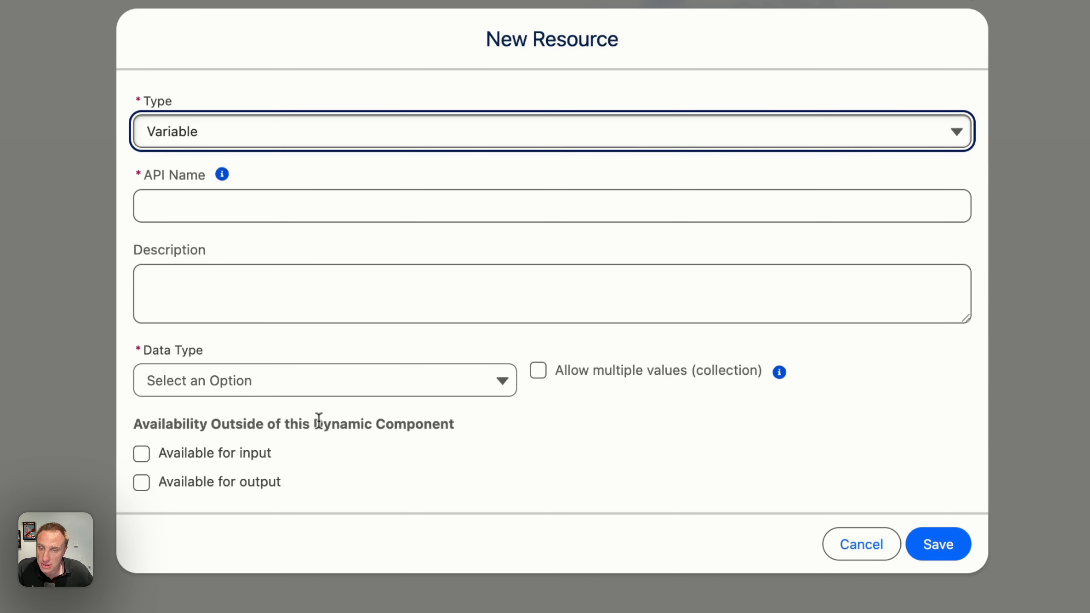
pyautogui.click(180, 204)
pyautogui.write('conta')
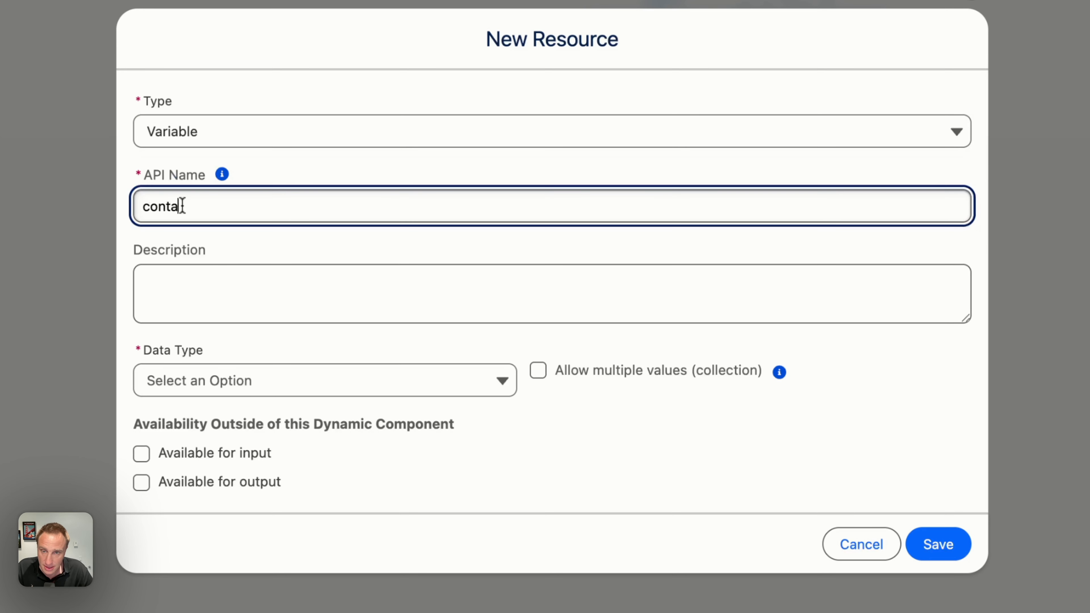
pyautogui.write('ctRecods')
pyautogui.click(207, 380)
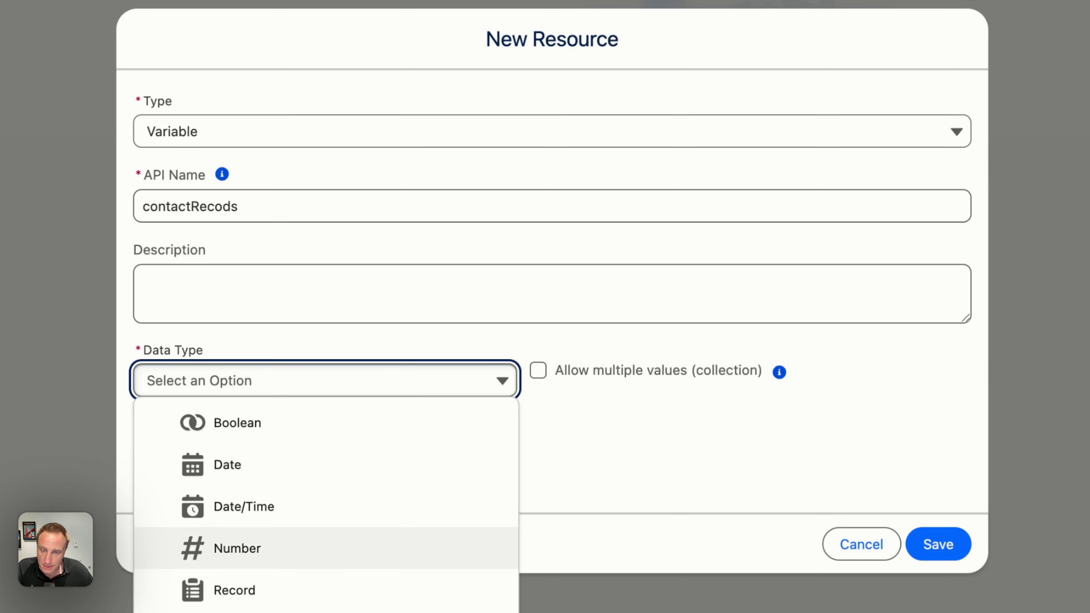
pyautogui.click(260, 601)
pyautogui.click(221, 414)
pyautogui.write('contact')
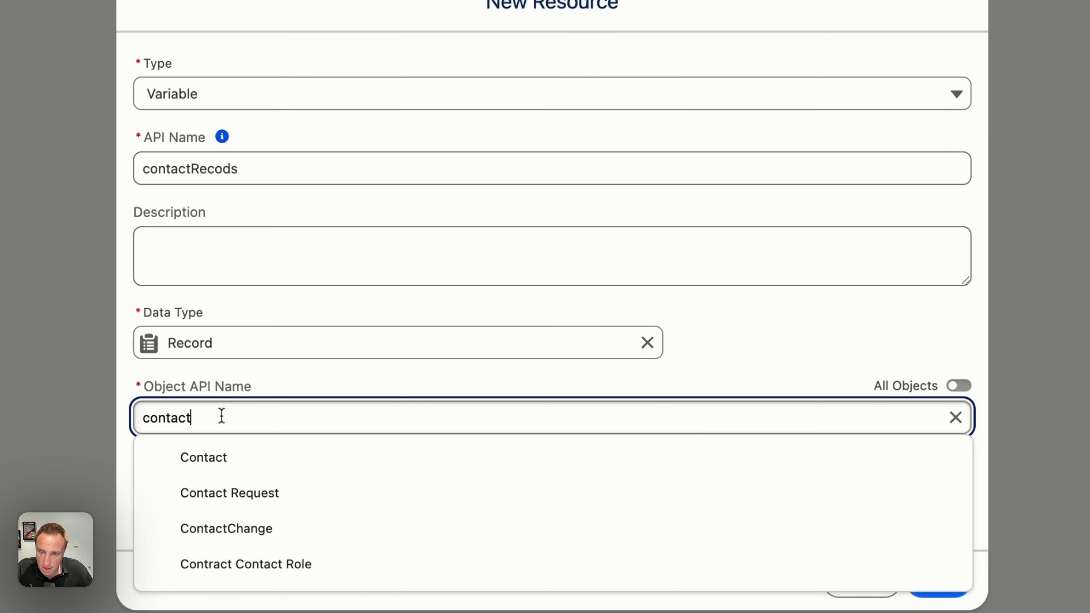
pyautogui.click(219, 458)
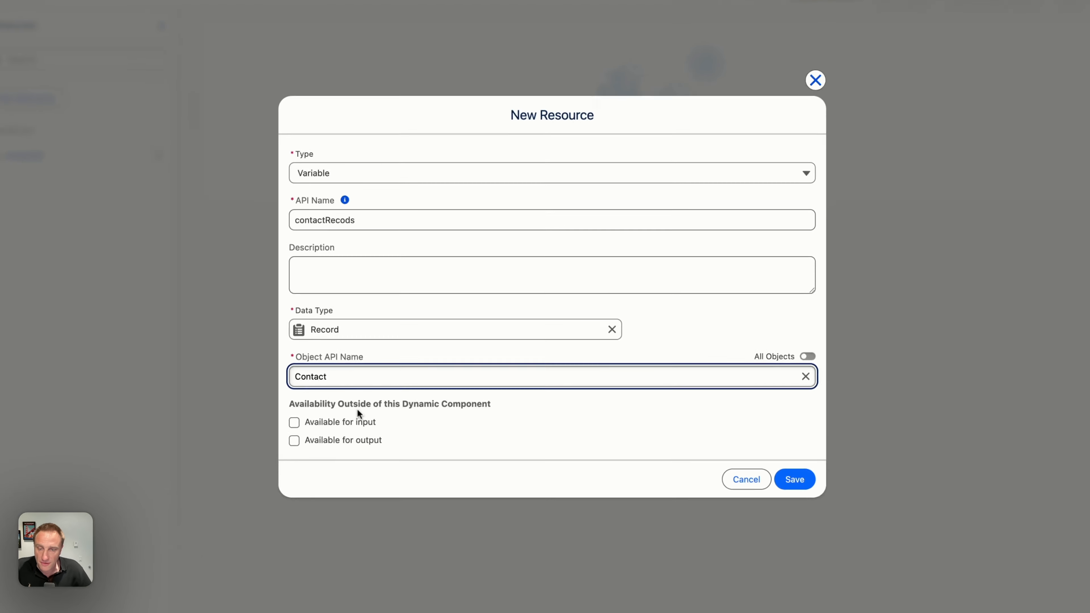
pyautogui.click(749, 446)
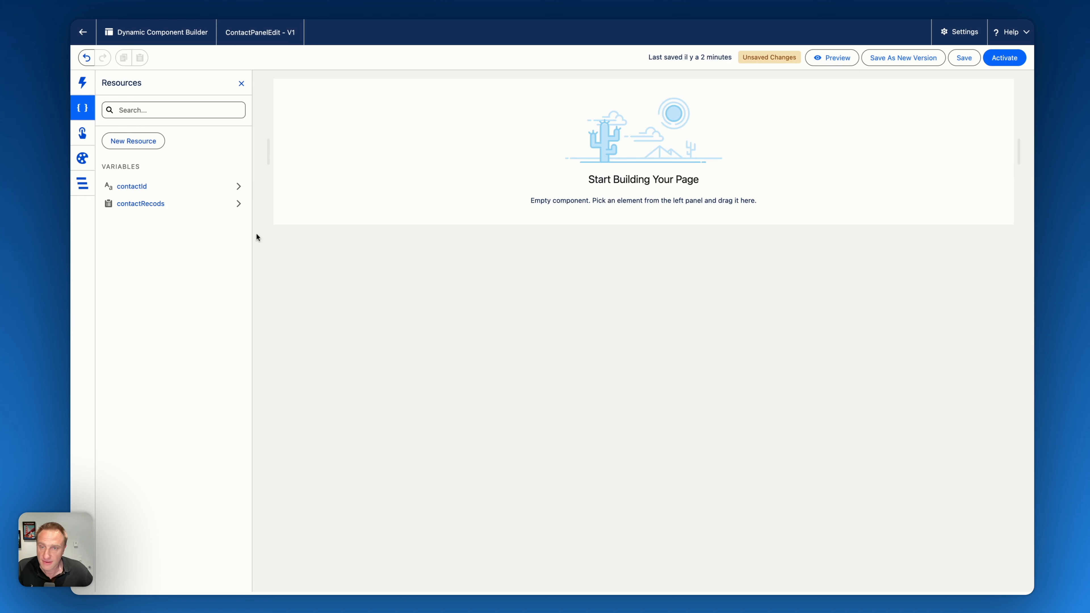
# - Find the Profile Card component by searching for "profi" and place it on the empty canvas
pyautogui.click(82, 83)
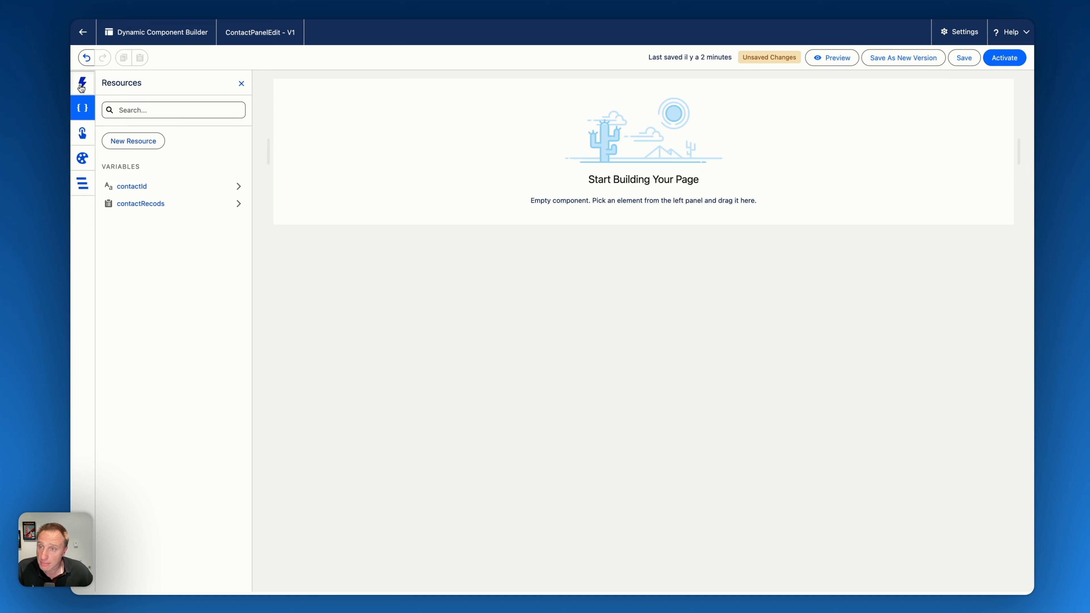
pyautogui.click(149, 129)
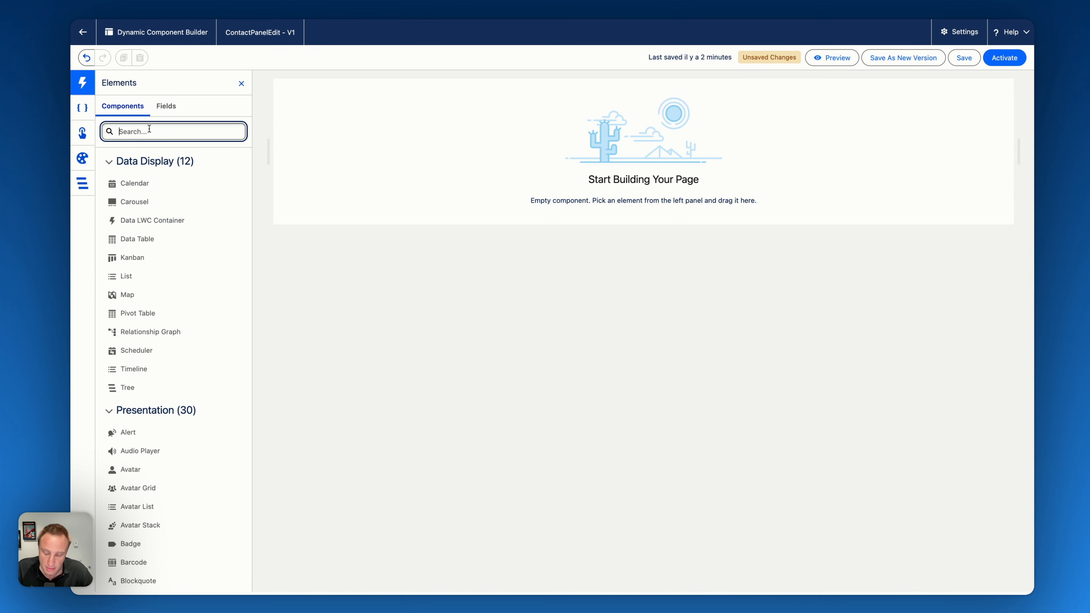
pyautogui.write('profi')
pyautogui.moveTo(138, 184); pyautogui.dragTo(584, 146)
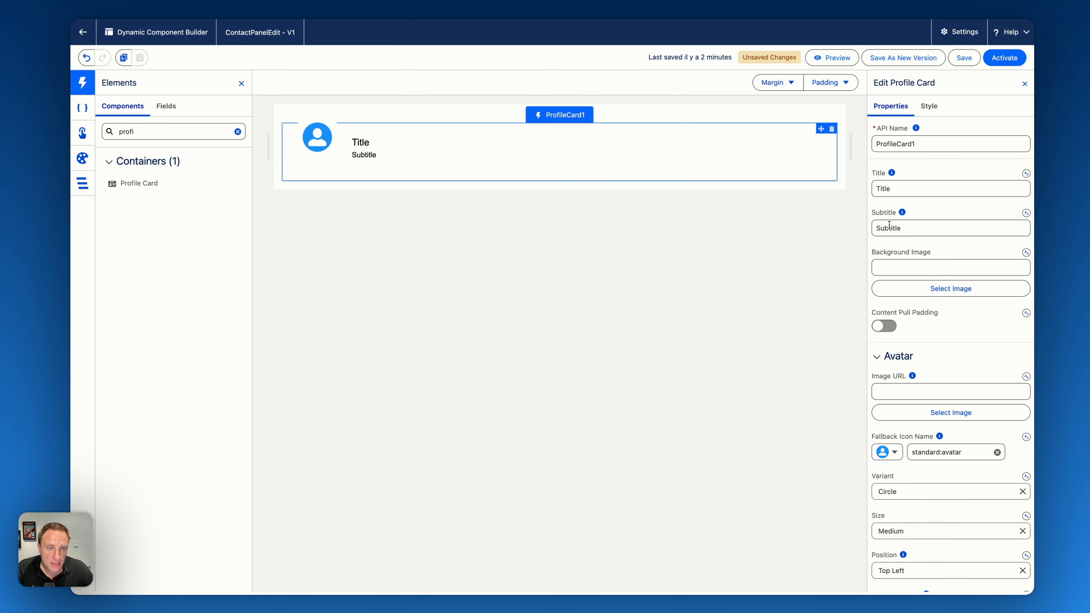
# - Switch the profile card's Title to a mapped value and map it to the Full Name field of Contact Recods
pyautogui.click(897, 190)
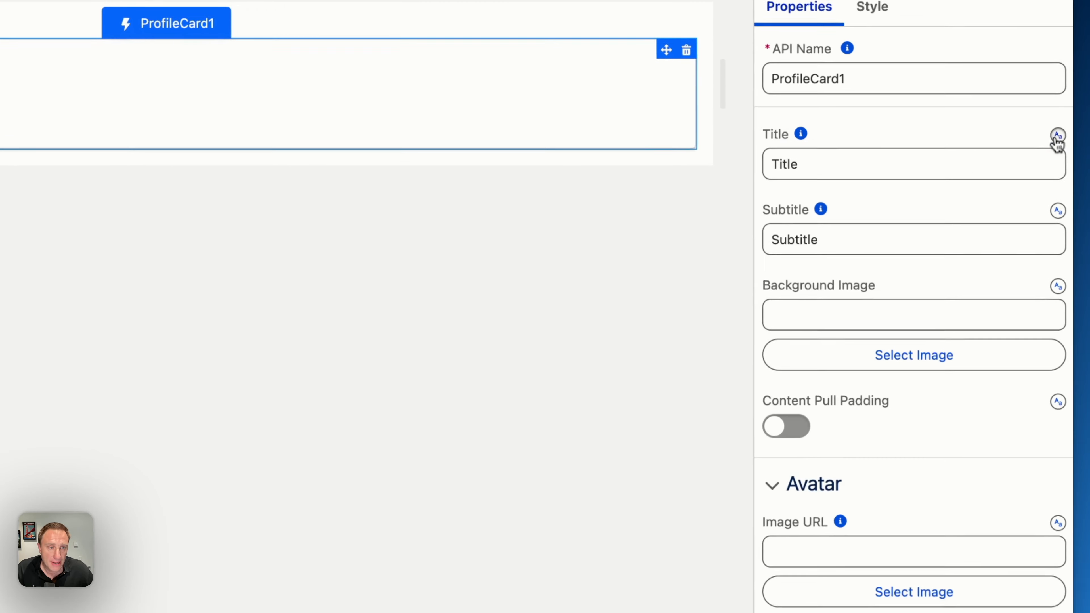
pyautogui.click(1026, 173)
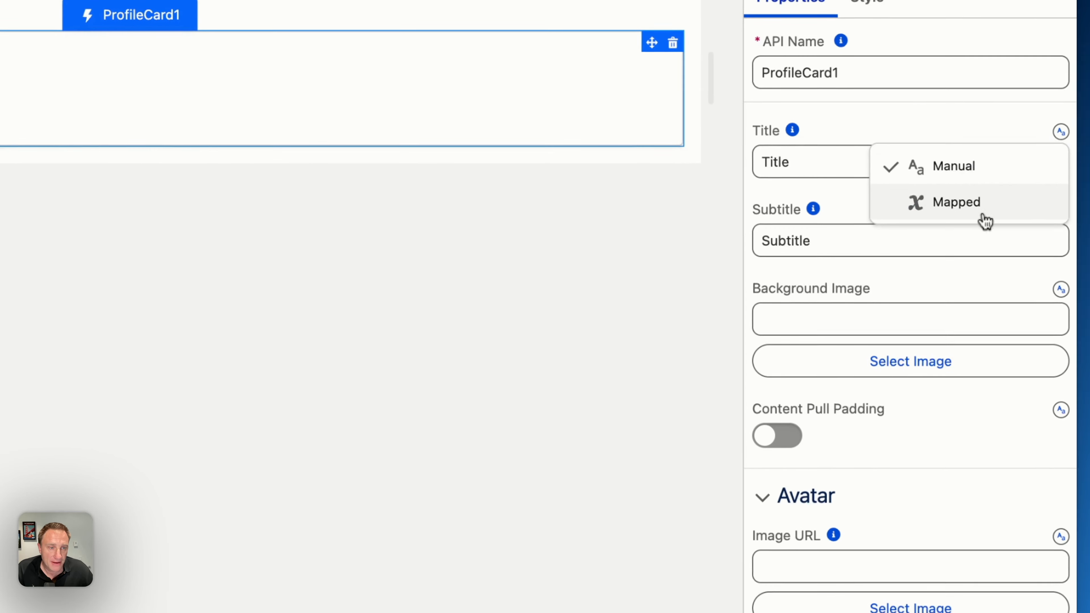
pyautogui.click(986, 210)
pyautogui.click(835, 162)
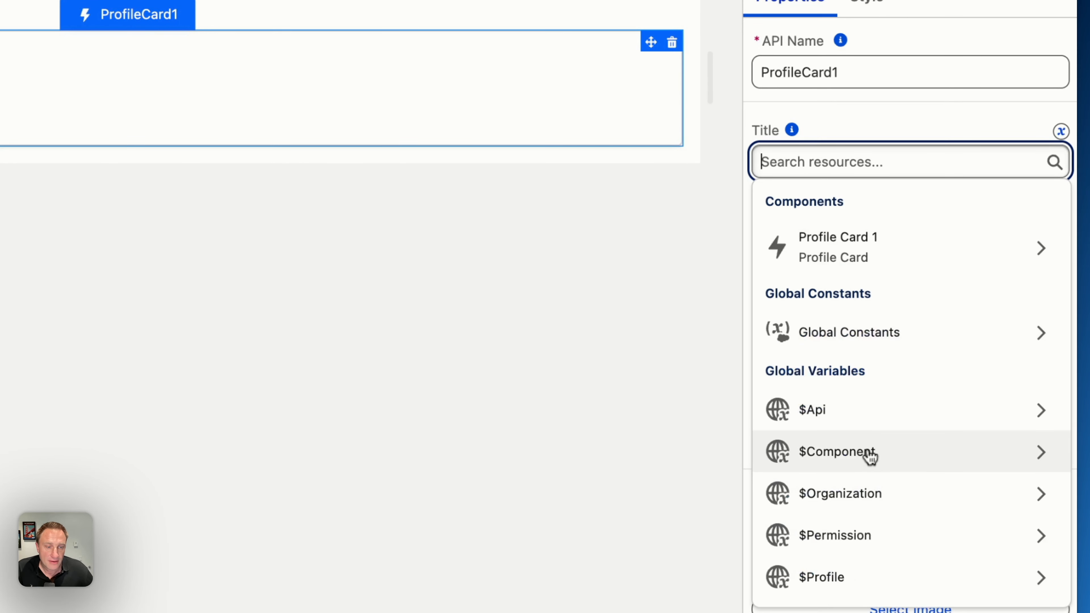
pyautogui.scroll(-3, 869, 454)
pyautogui.scroll(-2, 869, 454)
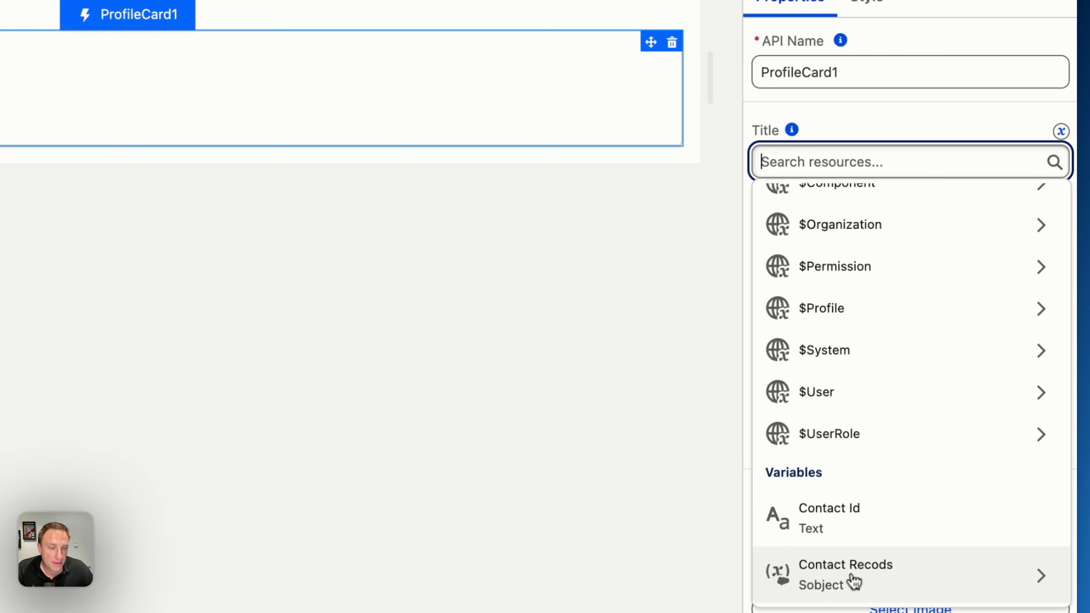
pyautogui.click(854, 583)
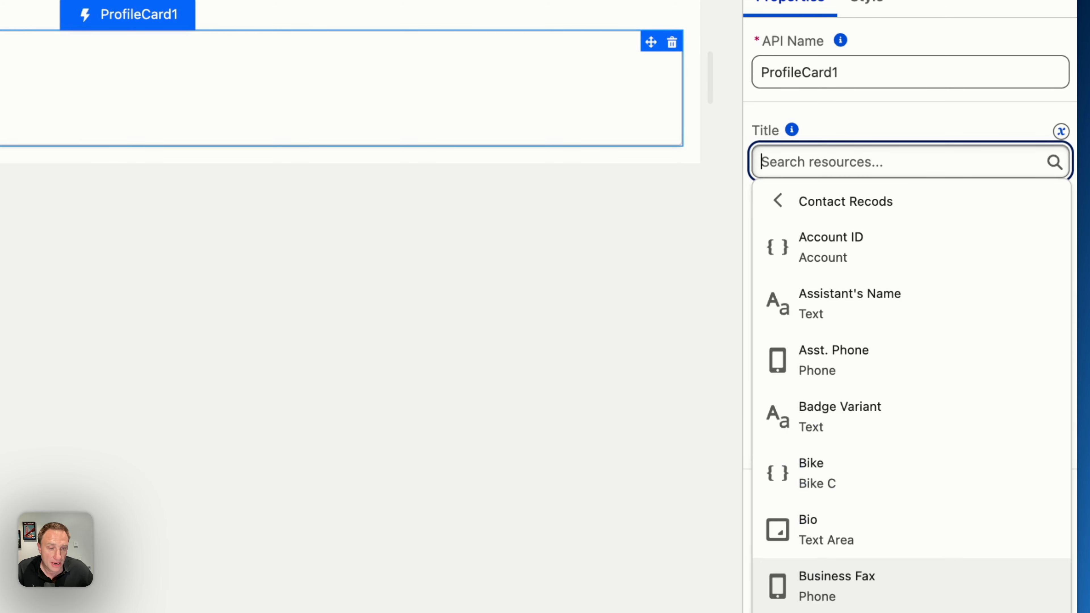
pyautogui.scroll(-15, 883, 450)
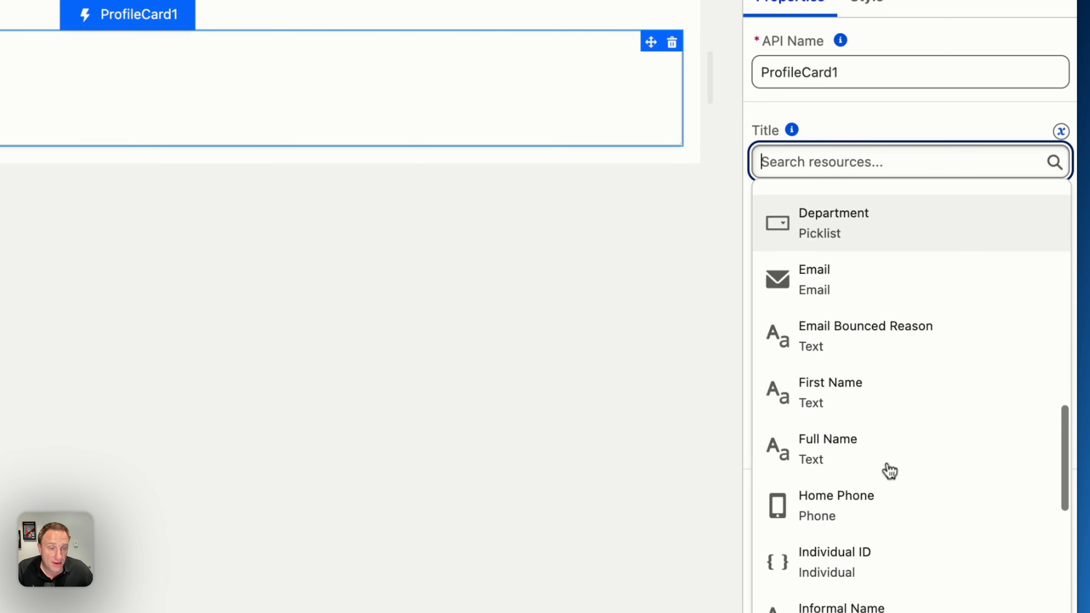
pyautogui.click(825, 311)
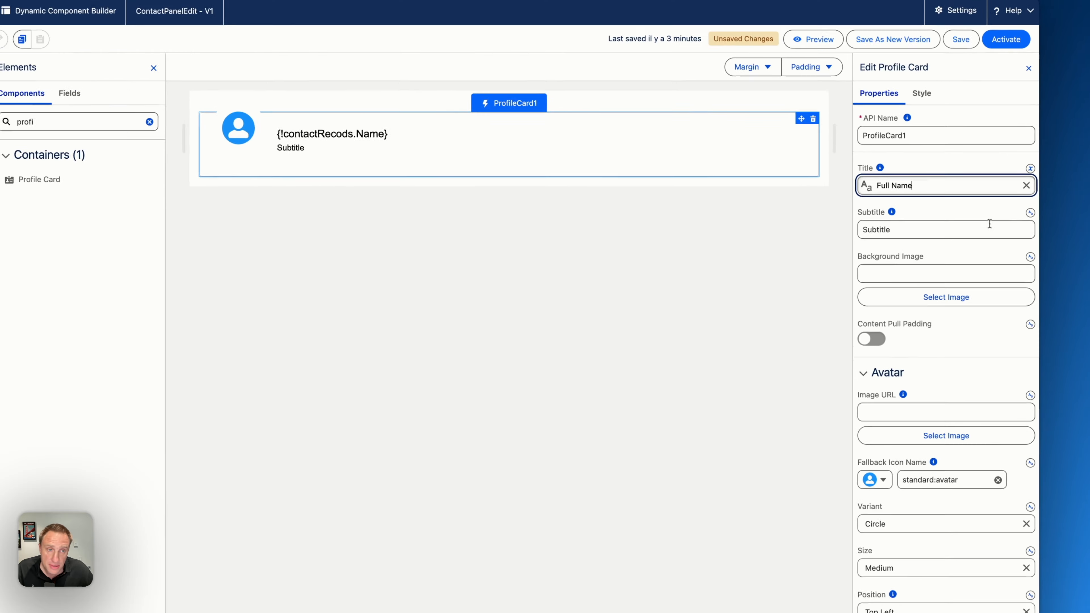
# - Switch the profile card's Subtitle to a mapped value and map it to the Title field of Contact Recods
pyautogui.click(1029, 213)
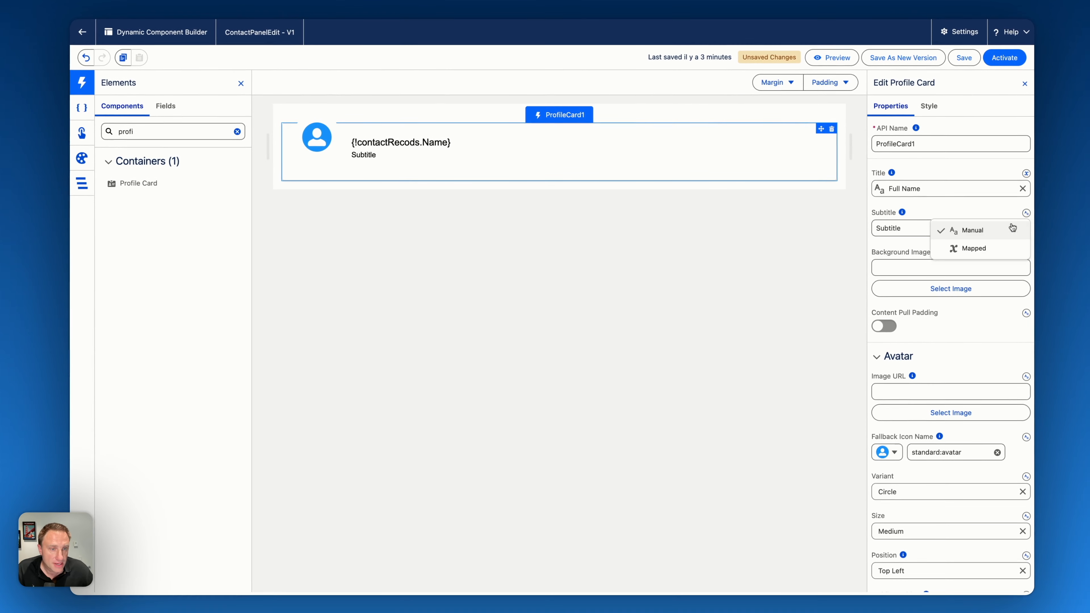
pyautogui.click(971, 248)
pyautogui.click(911, 228)
pyautogui.scroll(-5, 940, 365)
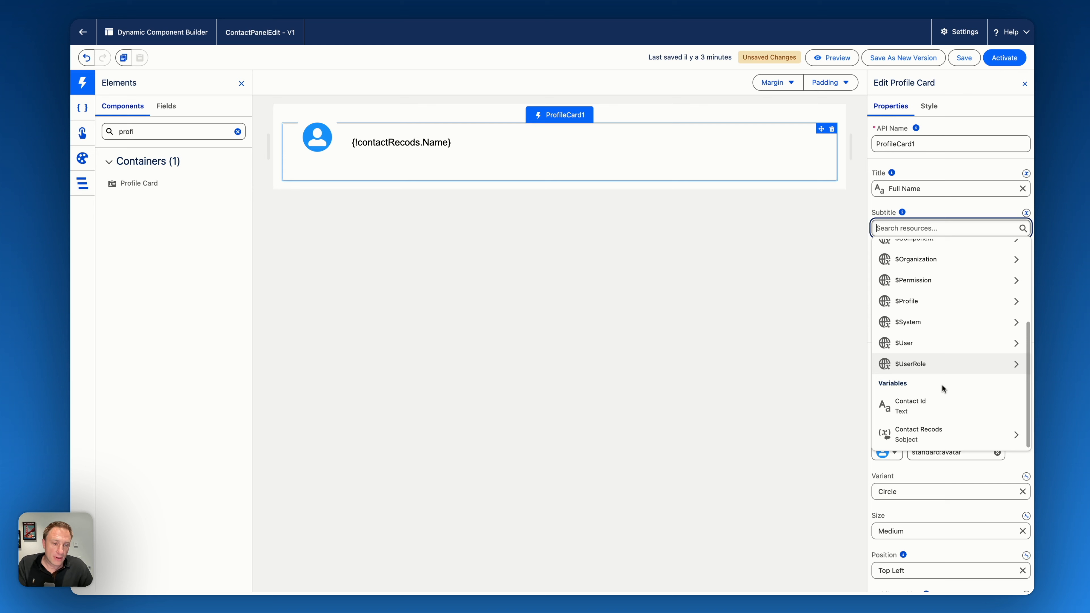
pyautogui.click(927, 435)
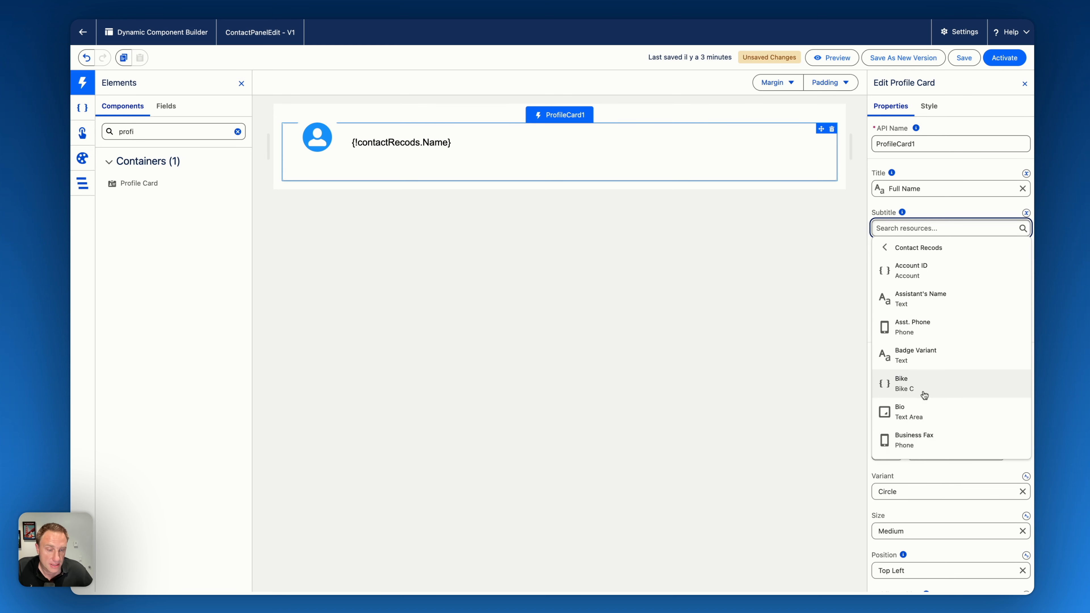
pyautogui.scroll(-5, 924, 396)
pyautogui.scroll(-10, 923, 396)
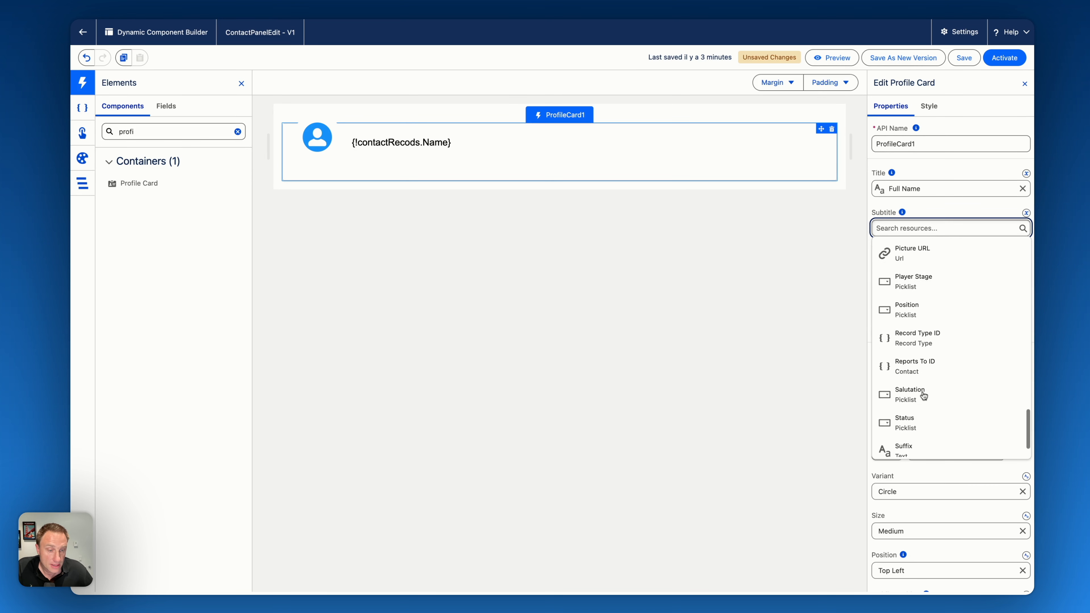
pyautogui.click(906, 443)
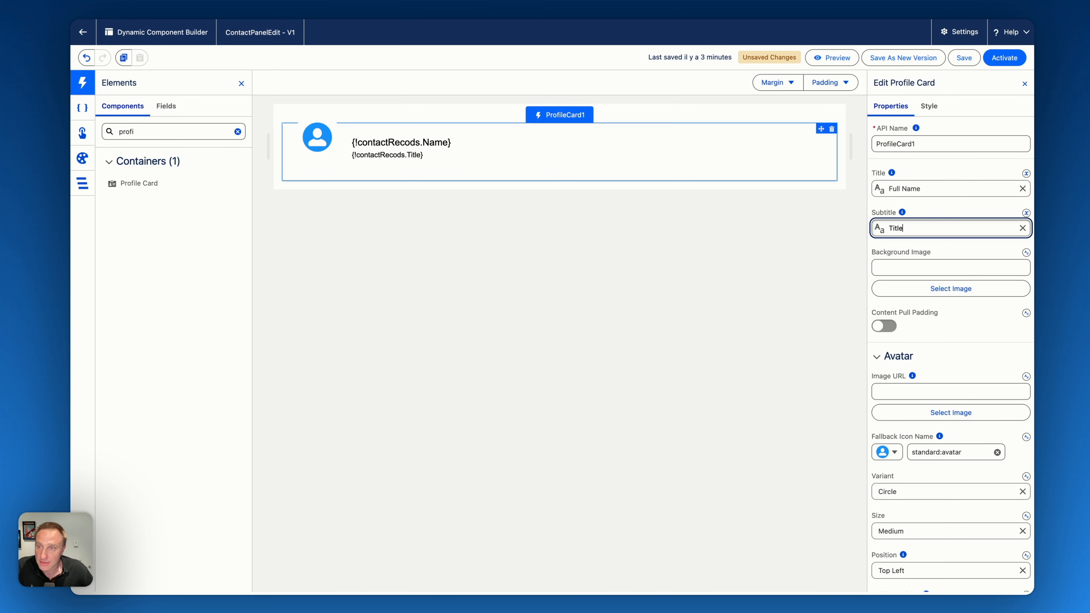
# - Clear the component search and choose contactRecods as the record variable for the available fields
pyautogui.moveTo(144, 132); pyautogui.dragTo(98, 157)
pyautogui.press('BackSpace')
pyautogui.click(165, 107)
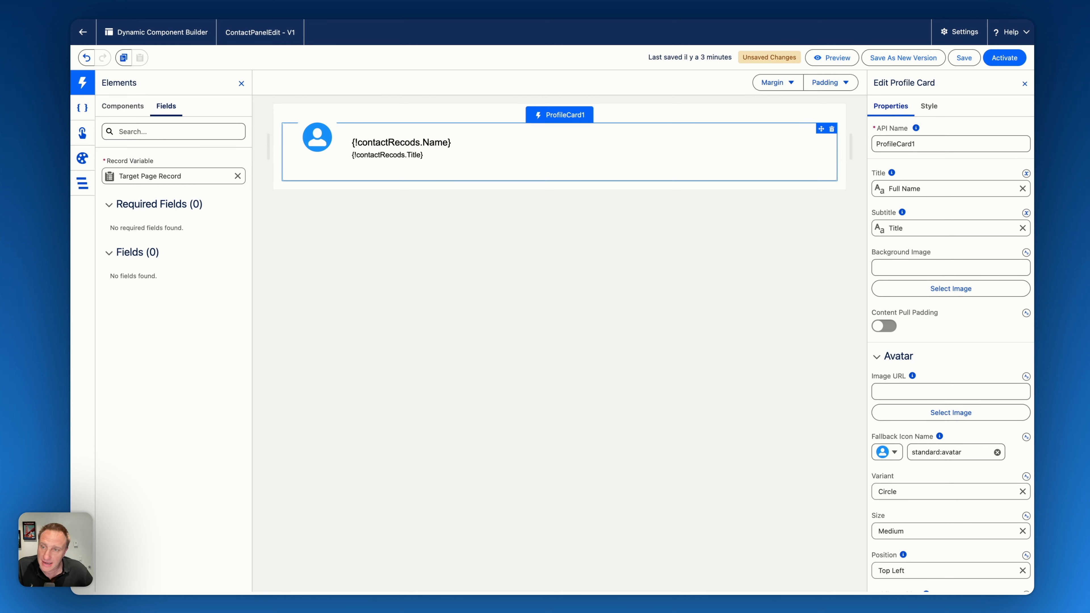
pyautogui.click(170, 175)
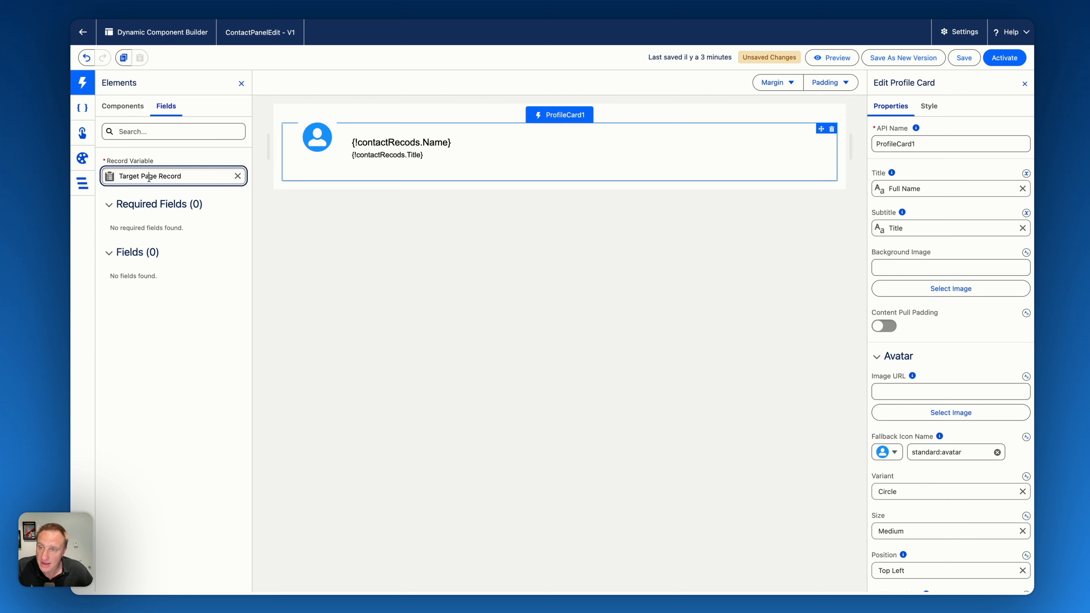
pyautogui.click(154, 227)
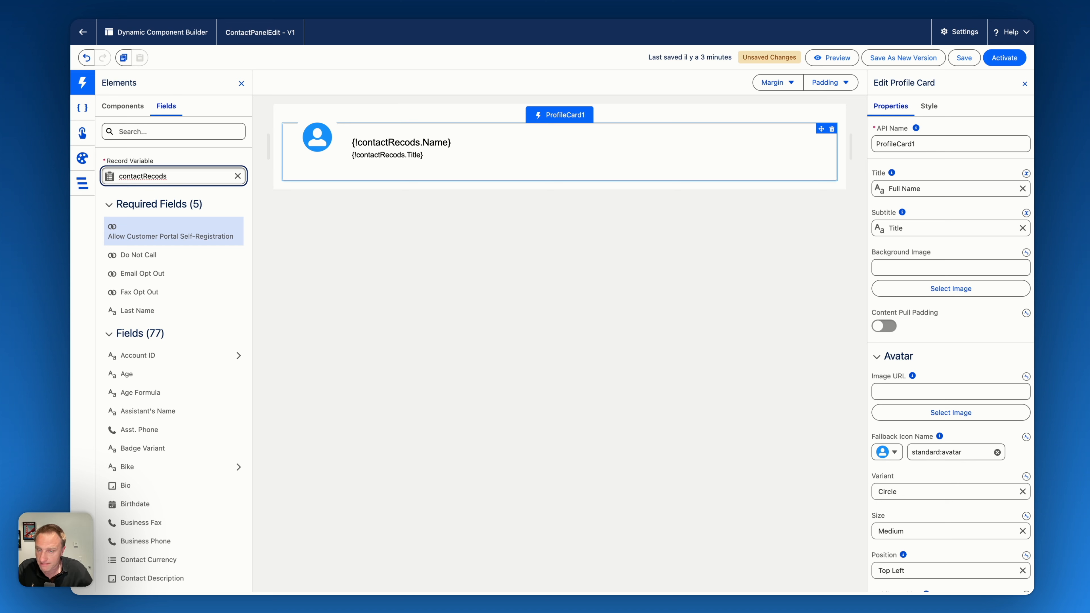
# - Place the contact's Full Name field inside the profile card and the Department picklist field directly below it
pyautogui.scroll(-5, 207, 428)
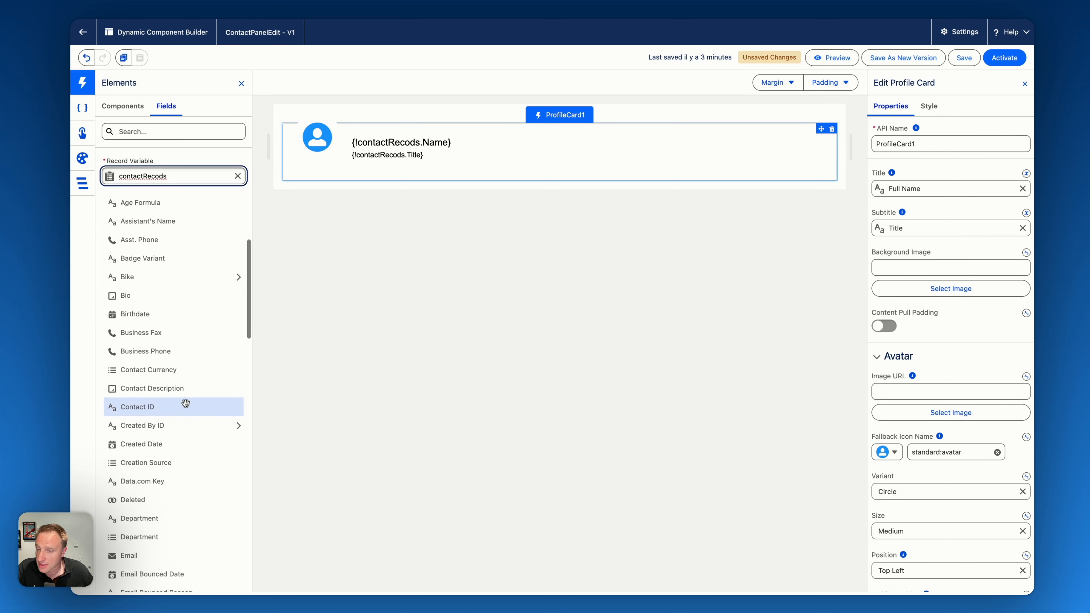
pyautogui.scroll(-8, 184, 401)
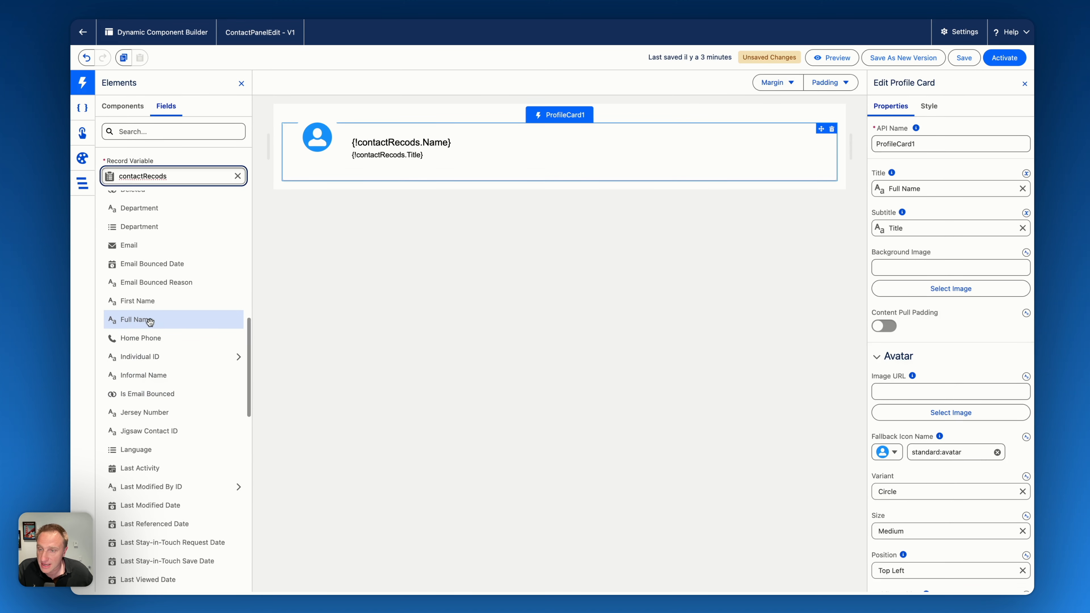
pyautogui.moveTo(149, 321); pyautogui.dragTo(437, 167)
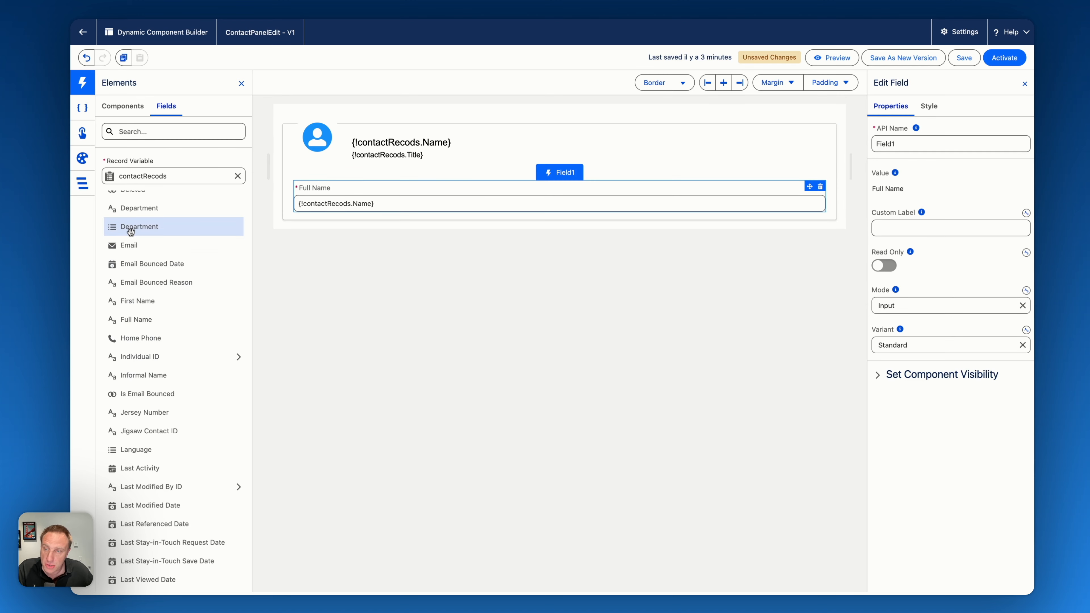
pyautogui.moveTo(131, 231); pyautogui.dragTo(462, 191)
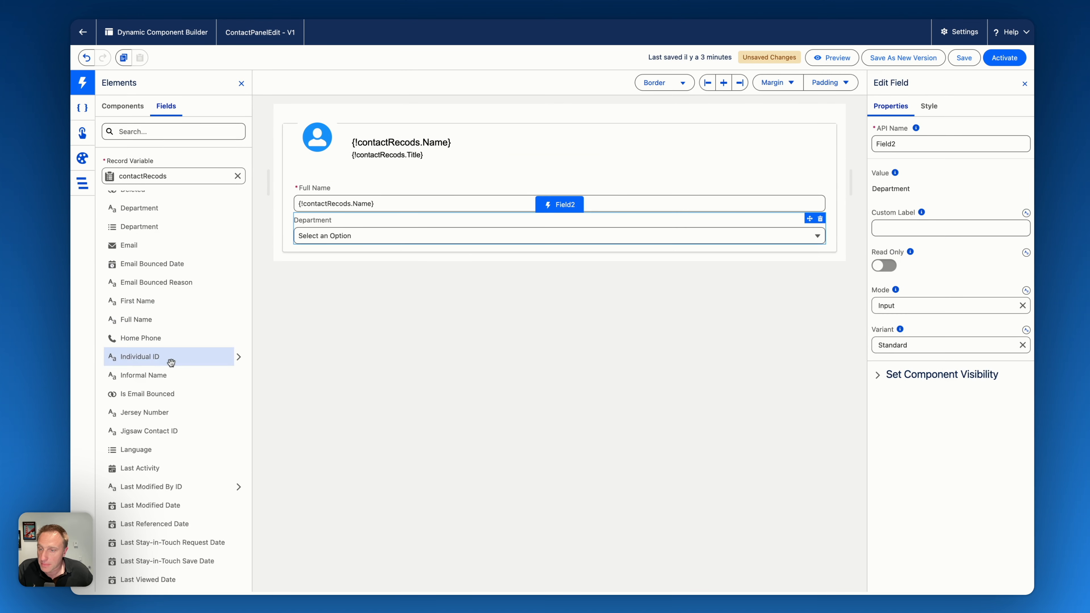
# - Add the contact's Email and Title fields to the profile card below Department
pyautogui.scroll(-1, 163, 279)
pyautogui.moveTo(159, 228); pyautogui.dragTo(378, 232)
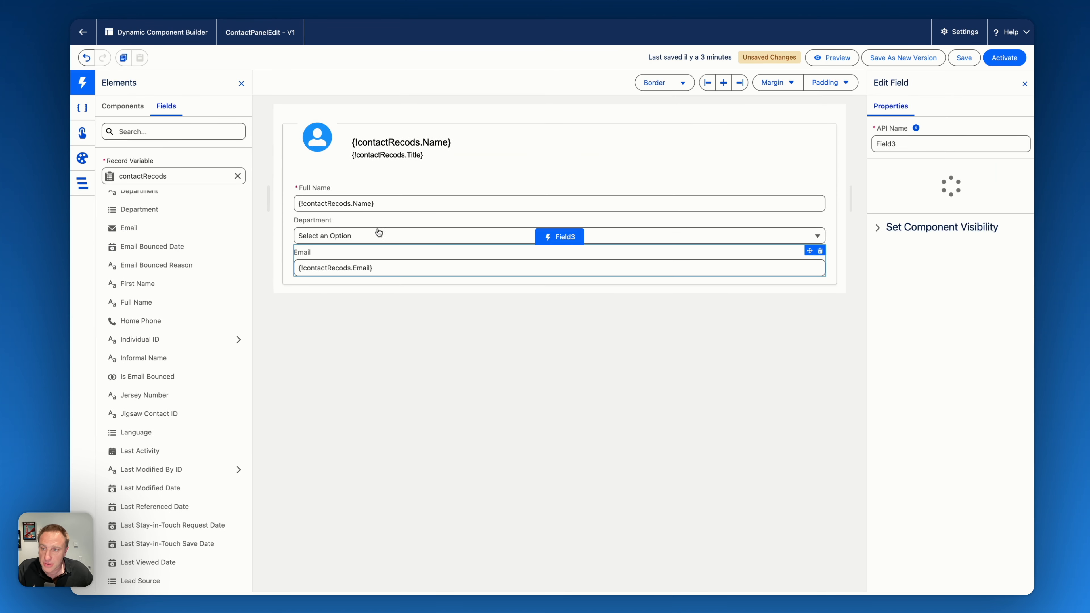
pyautogui.scroll(-3, 172, 412)
pyautogui.scroll(10, 167, 408)
pyautogui.scroll(-15, 161, 404)
pyautogui.moveTo(155, 577); pyautogui.dragTo(363, 251)
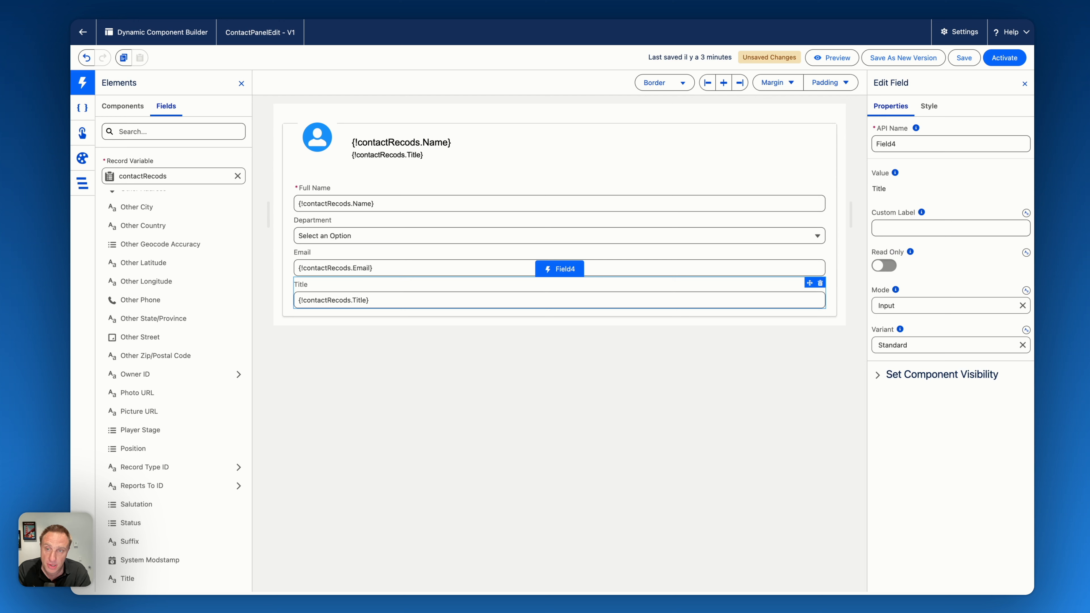
# - Find the Columns component by searching for "col", place it below the Title field and divide it into two columns
pyautogui.click(122, 106)
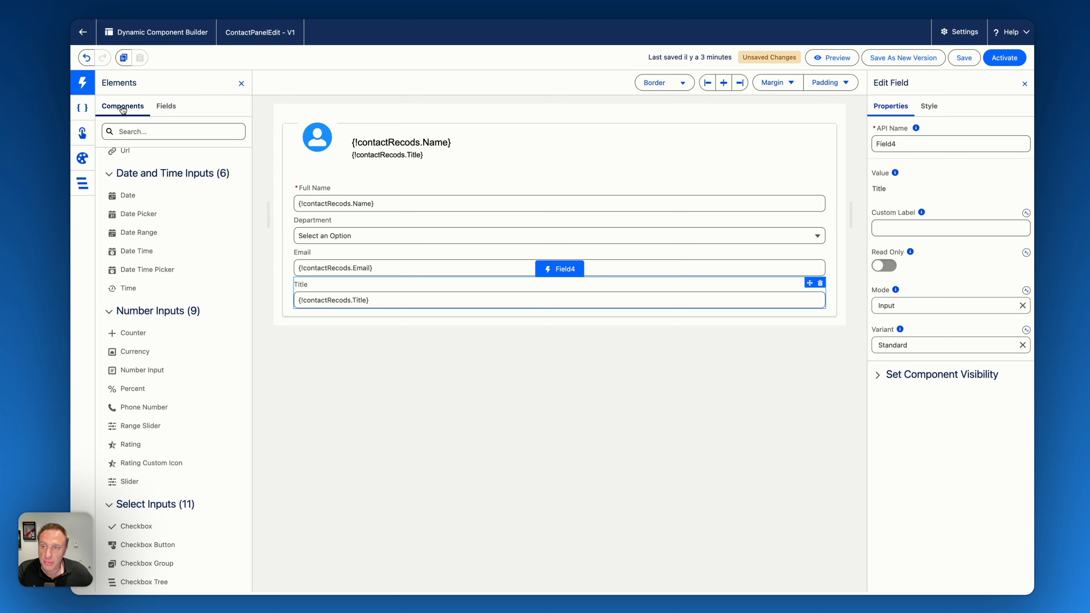
pyautogui.scroll(15, 164, 227)
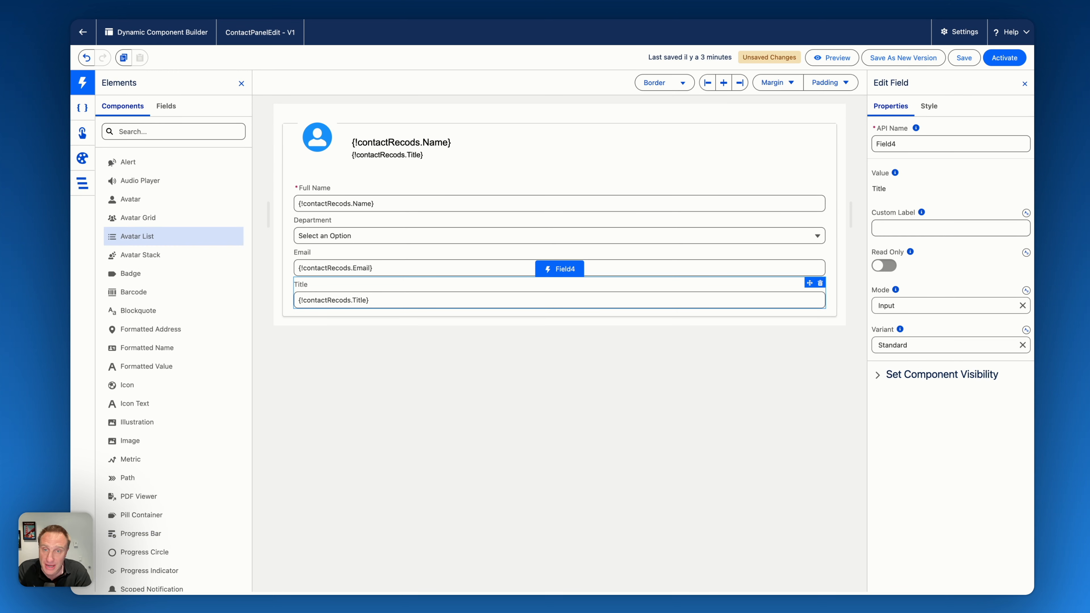
pyautogui.click(169, 133)
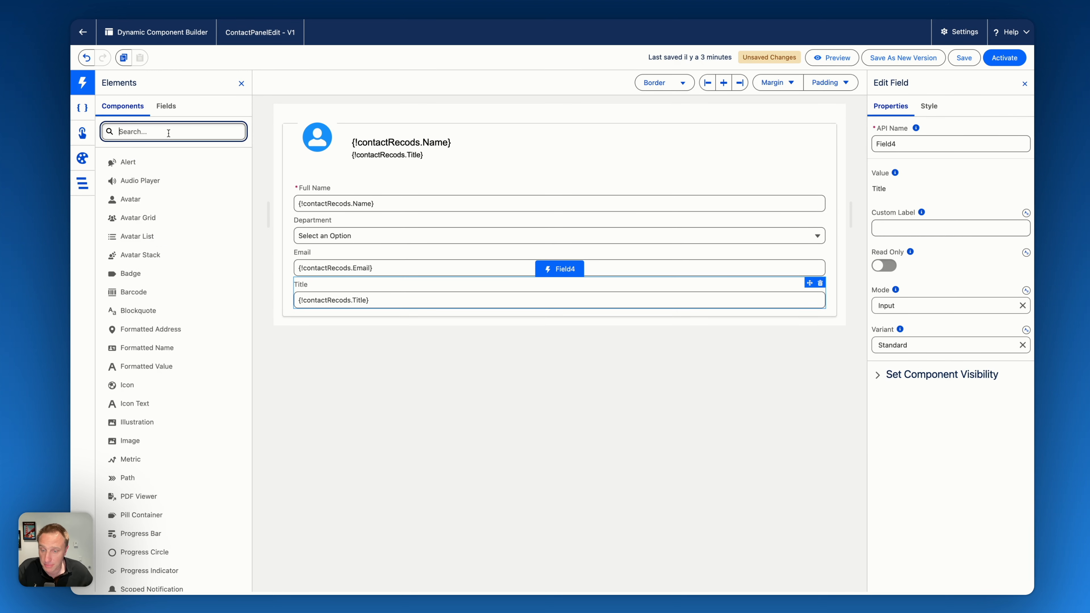
pyautogui.write('col')
pyautogui.moveTo(134, 183); pyautogui.dragTo(587, 295)
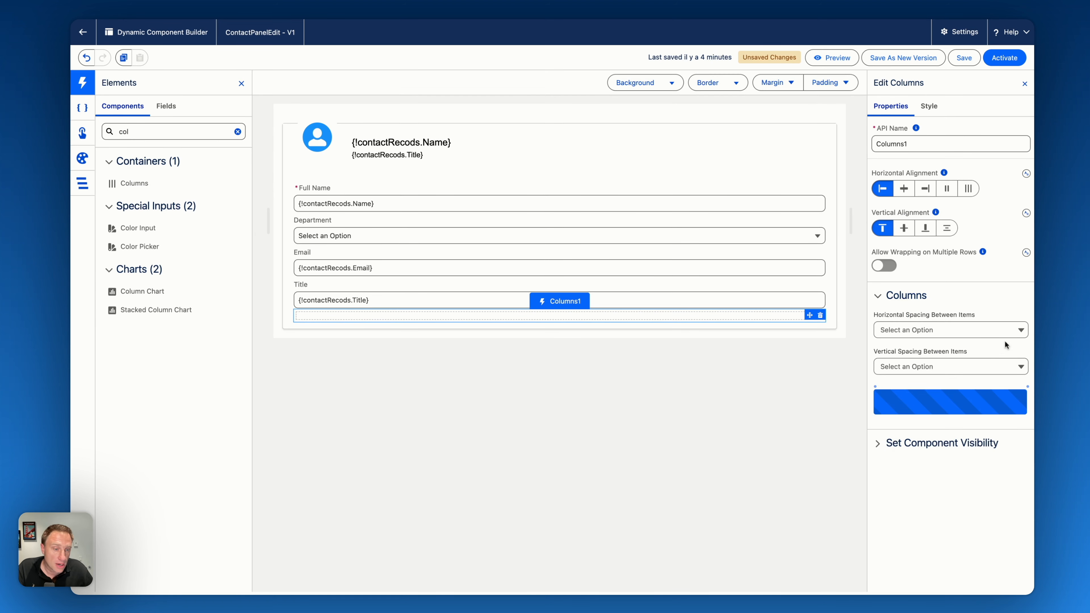
pyautogui.click(1026, 386)
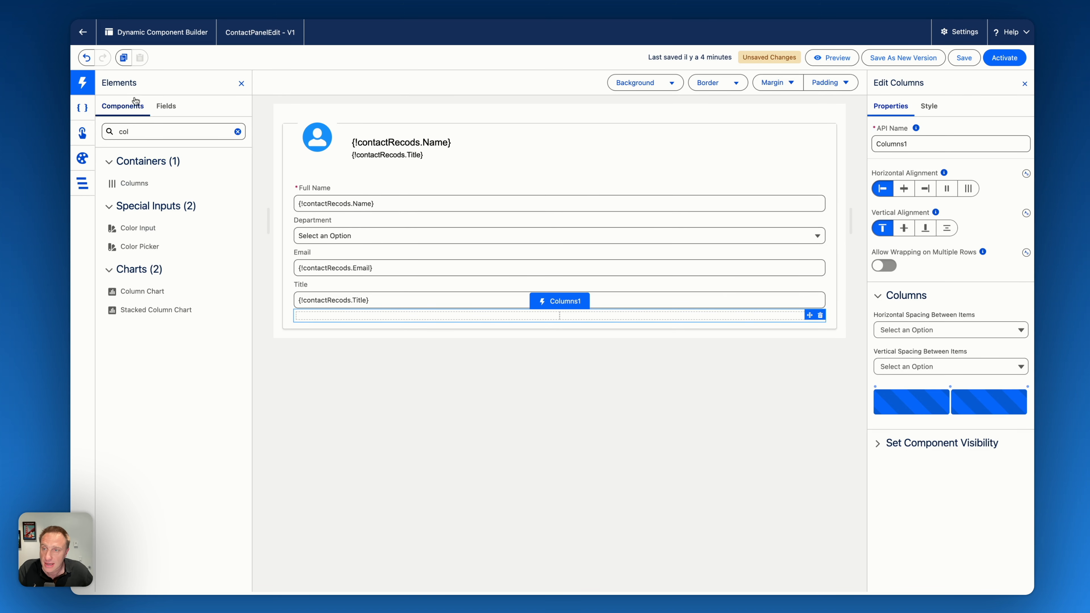
# - Clear the field search and place the contact's Birthdate field in the first column of the new Columns component
pyautogui.click(166, 105)
pyautogui.click(212, 175)
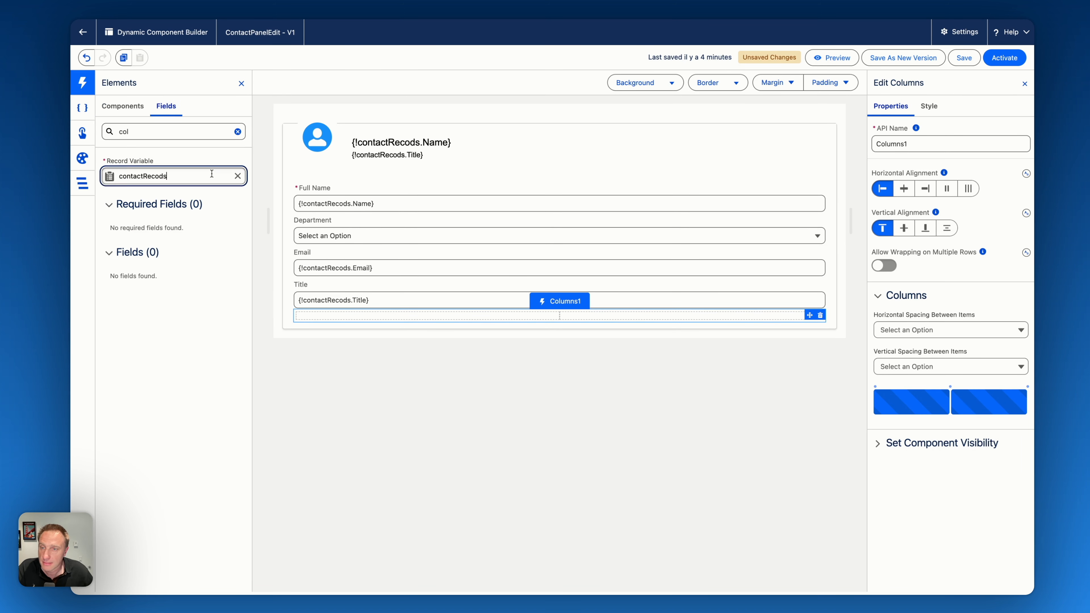
pyautogui.click(237, 133)
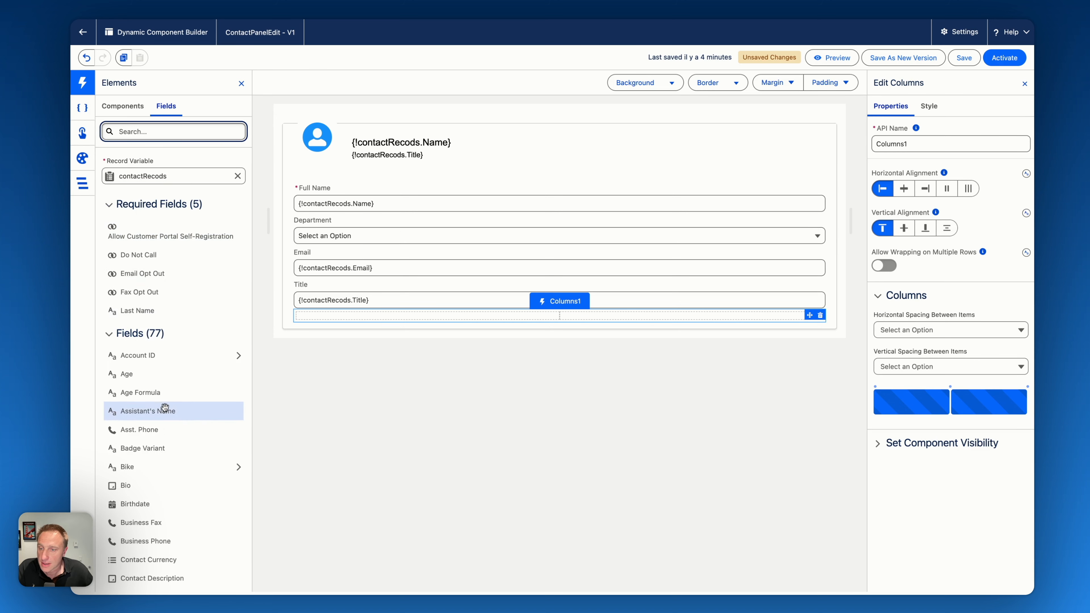
pyautogui.moveTo(149, 370); pyautogui.dragTo(365, 306)
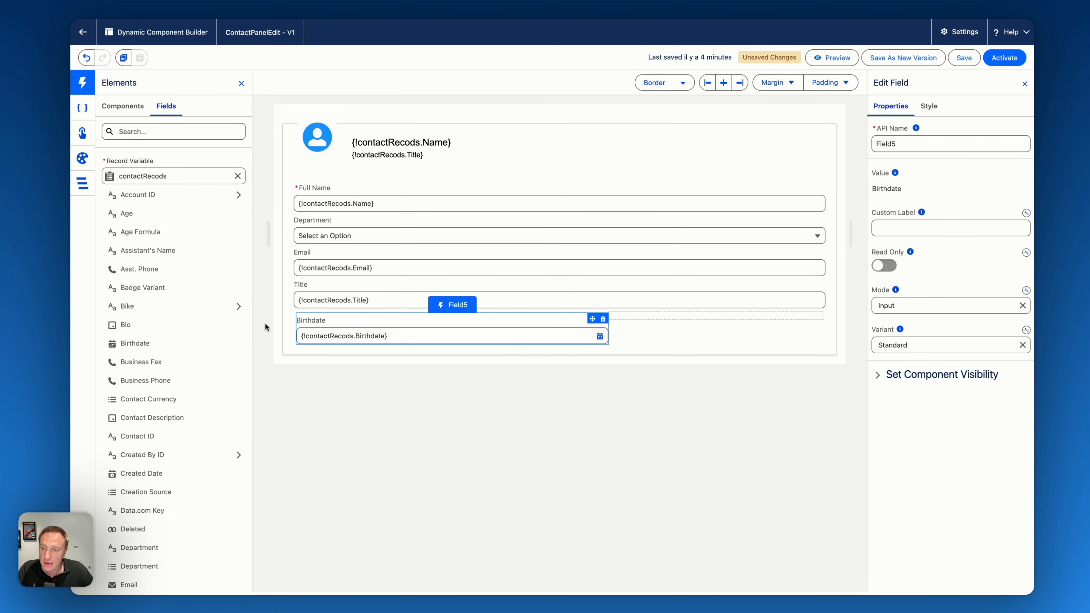
# - Open the related account's fields through Account ID and place the Industry field in the second column beside Birthdate
pyautogui.scroll(2, 167, 270)
pyautogui.scroll(1, 167, 270)
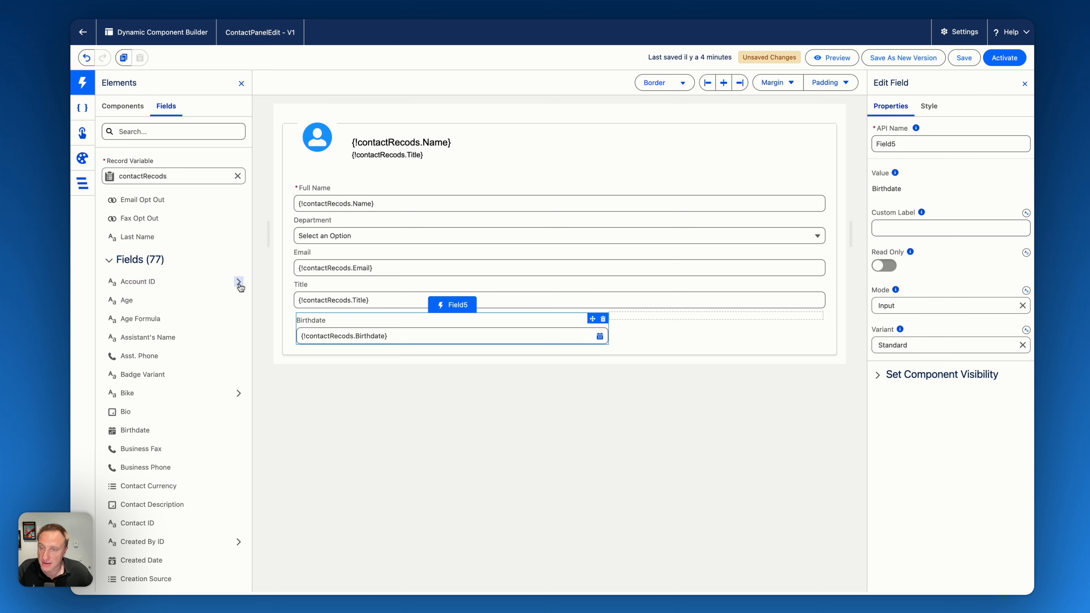
pyautogui.click(239, 281)
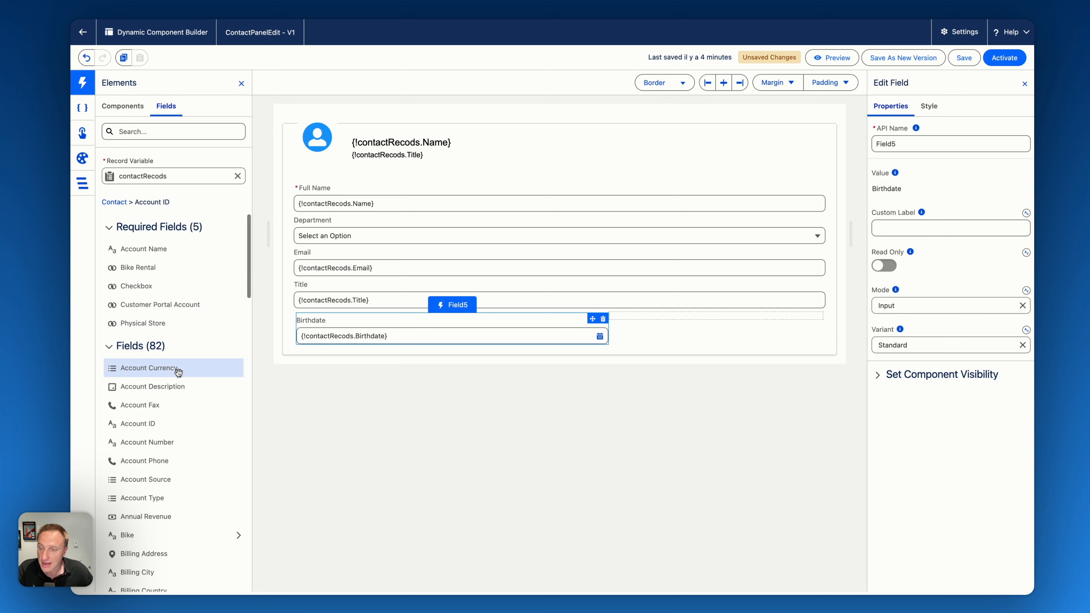
pyautogui.scroll(-3, 179, 441)
pyautogui.scroll(-7, 178, 441)
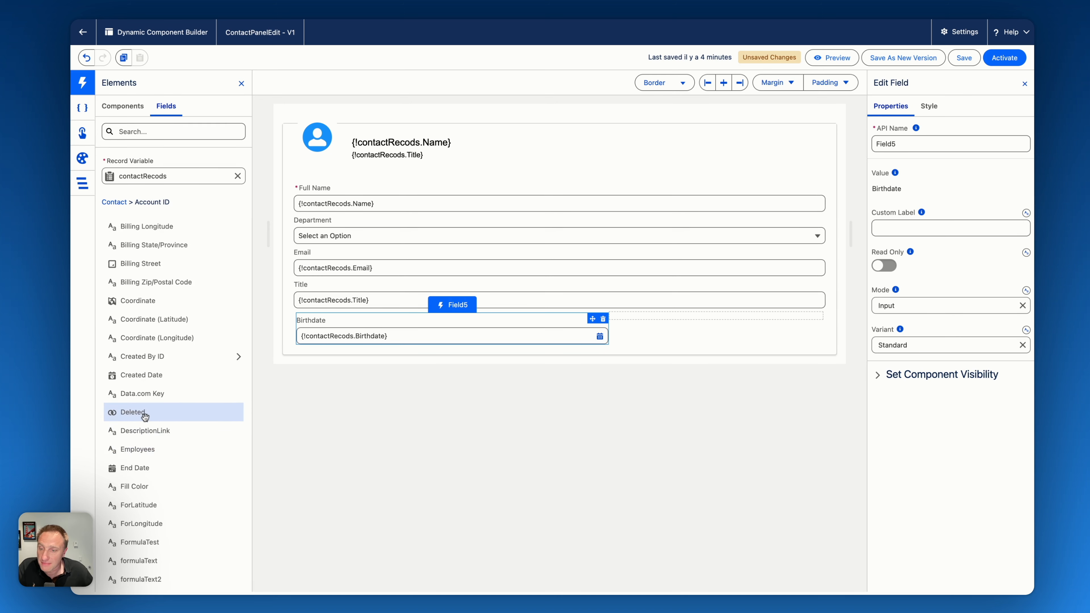
pyautogui.scroll(10, 157, 347)
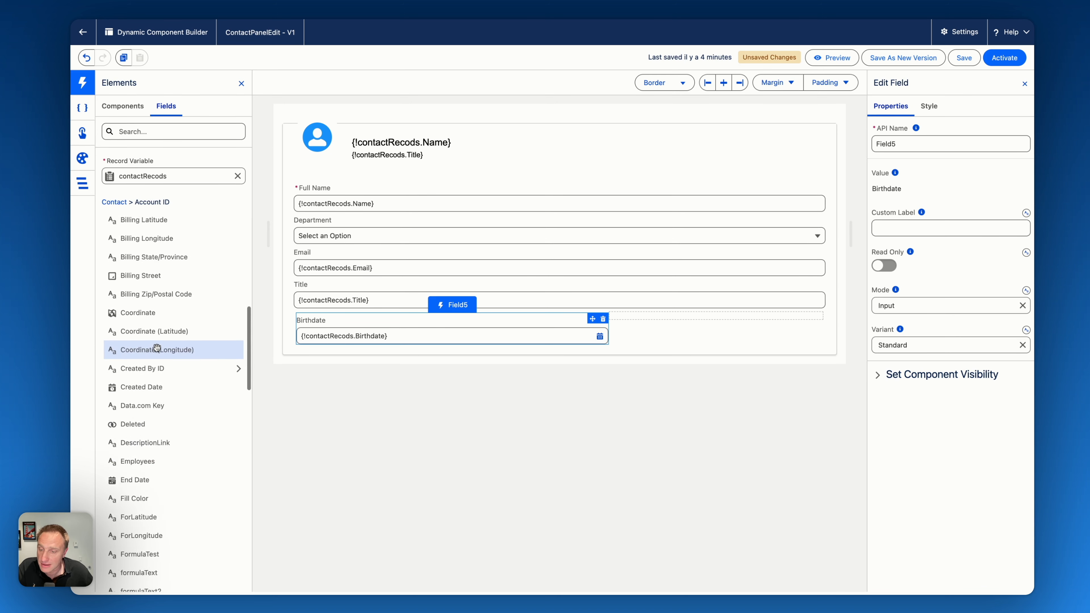
pyautogui.scroll(2, 156, 347)
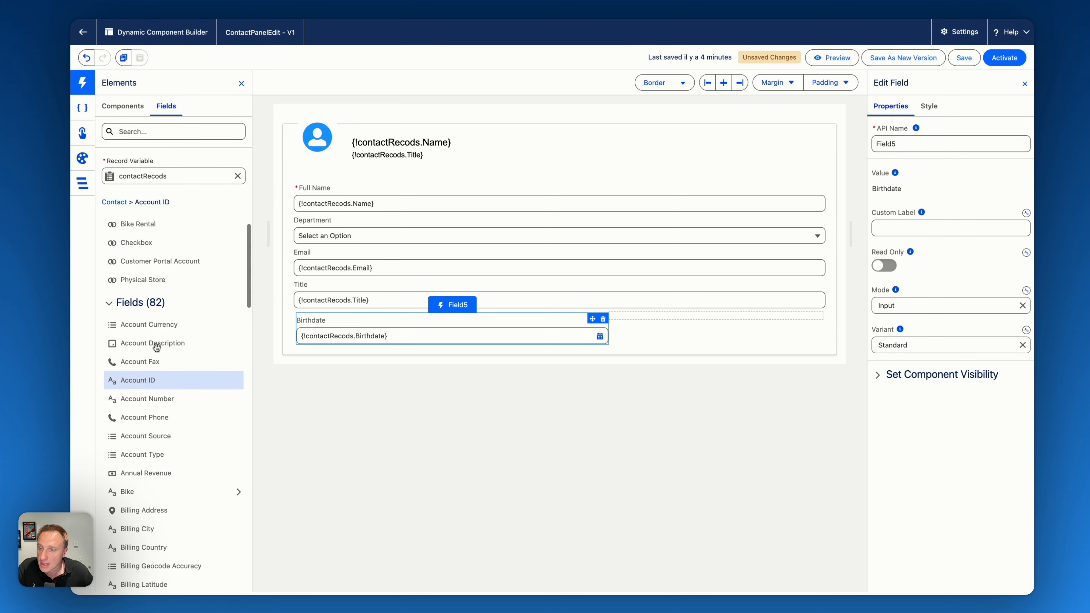
pyautogui.scroll(-8, 160, 365)
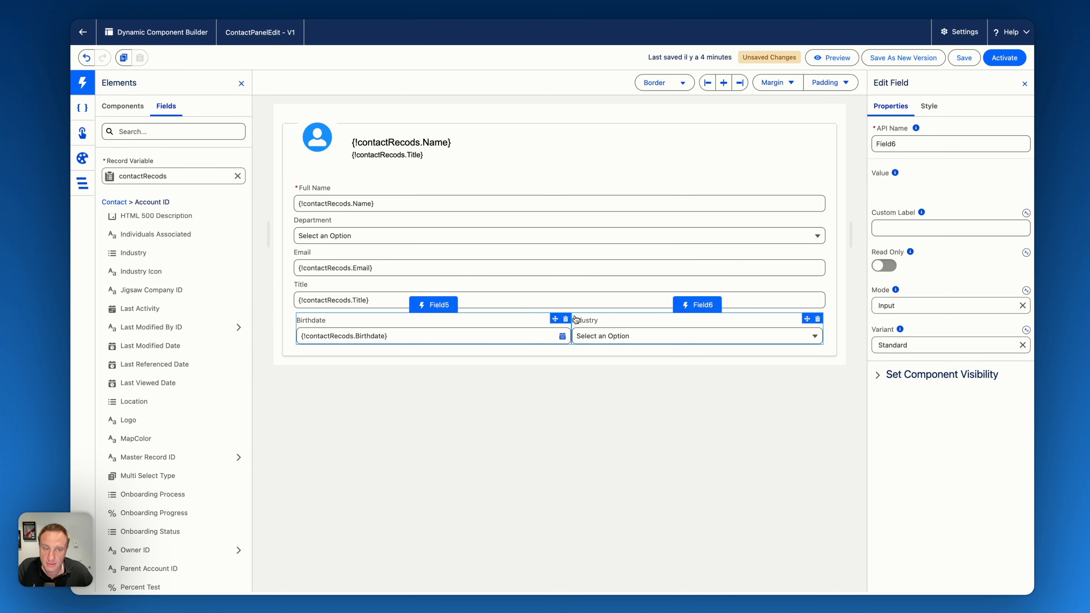
# - Set the horizontal spacing between items of the Birthdate and Industry Columns component to Medium
pyautogui.click(565, 314)
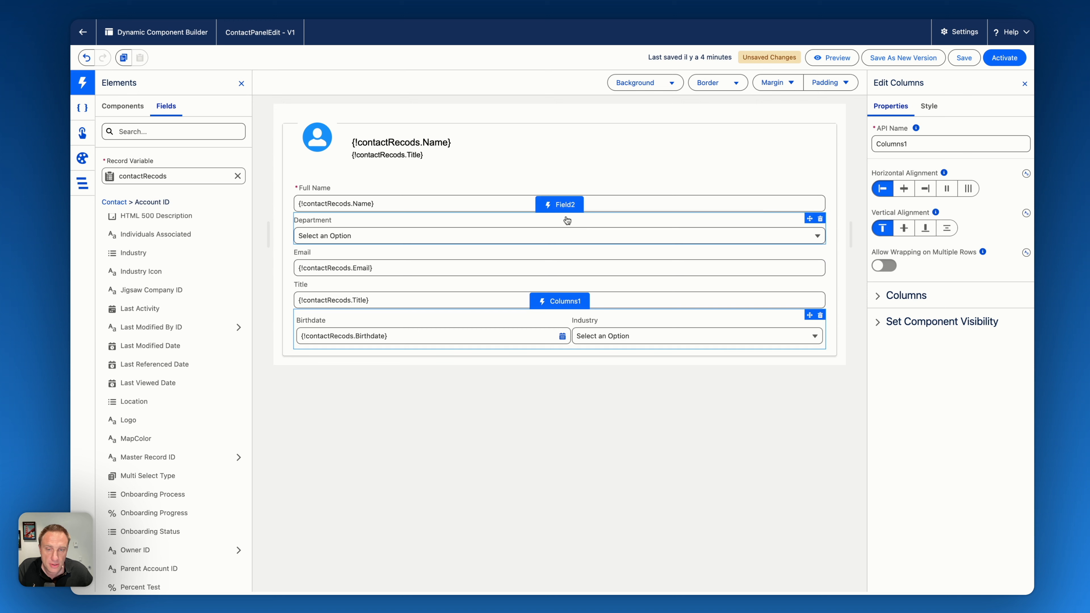
pyautogui.click(905, 294)
pyautogui.click(910, 329)
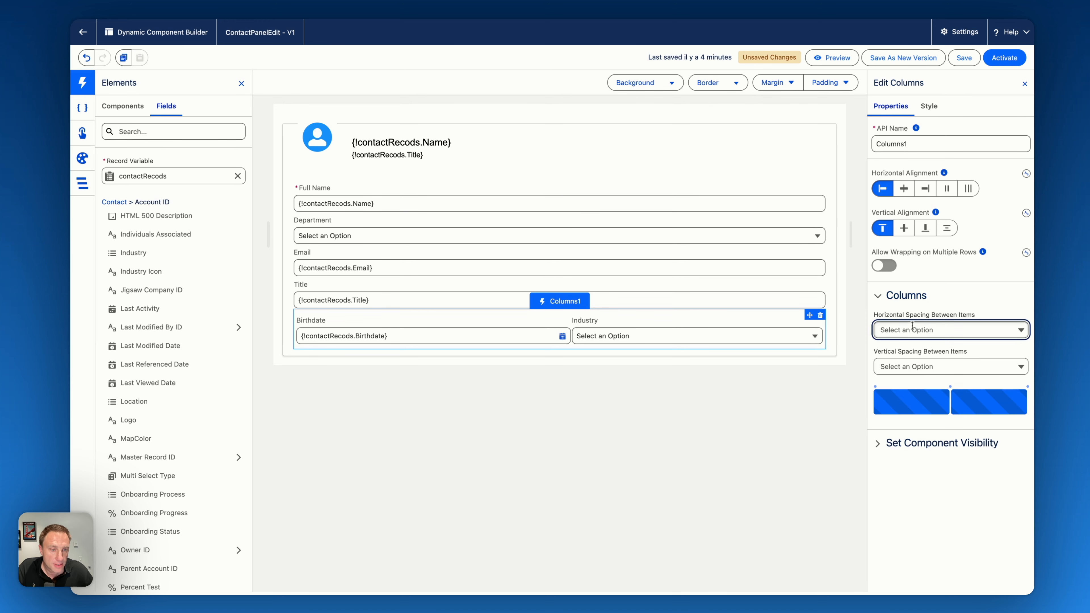
pyautogui.click(908, 370)
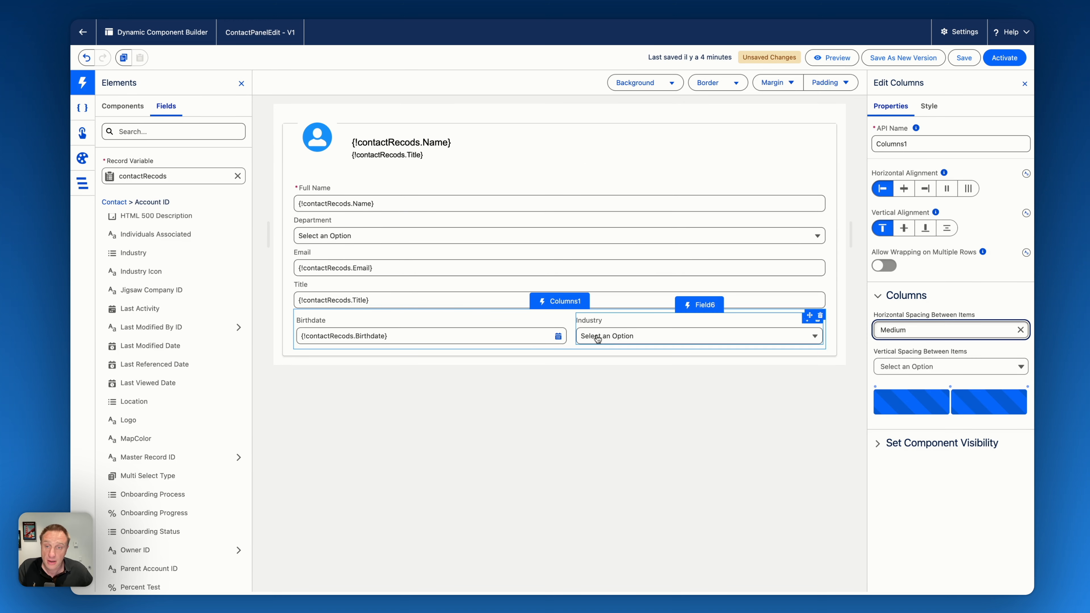
# - Search the components for "butto" and place a Button Group in the footer of the profile card
pyautogui.click(122, 106)
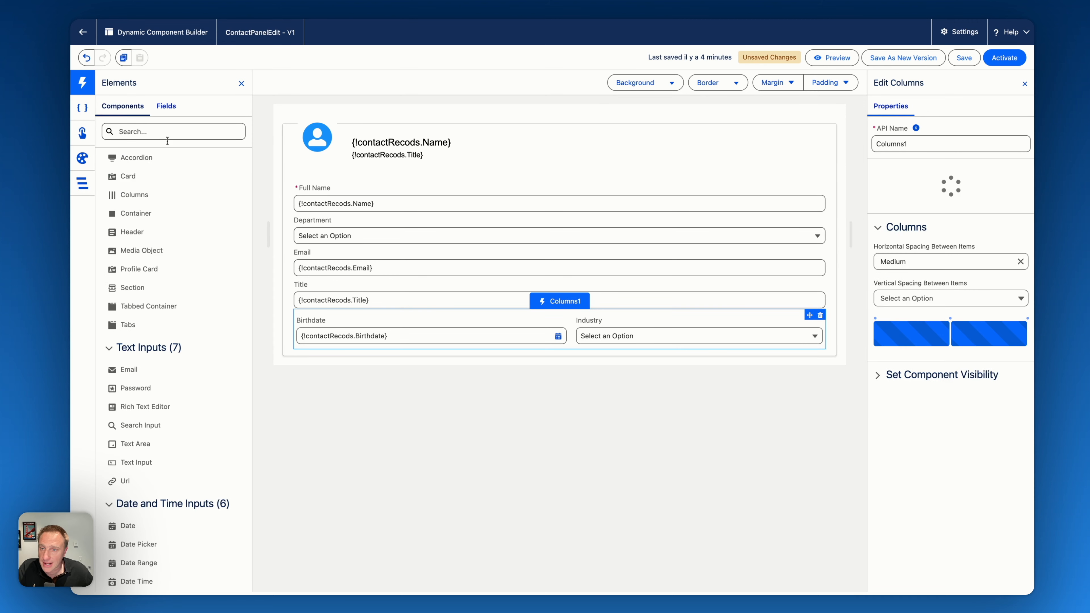
pyautogui.click(136, 132)
pyautogui.write('bu')
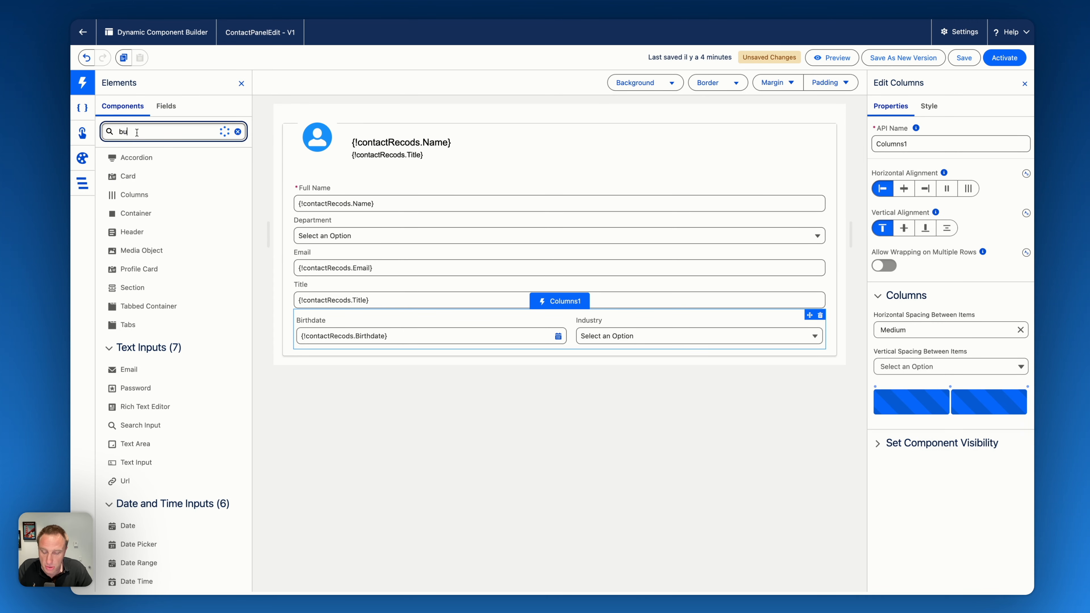
pyautogui.write('tto')
pyautogui.moveTo(135, 246); pyautogui.dragTo(606, 339)
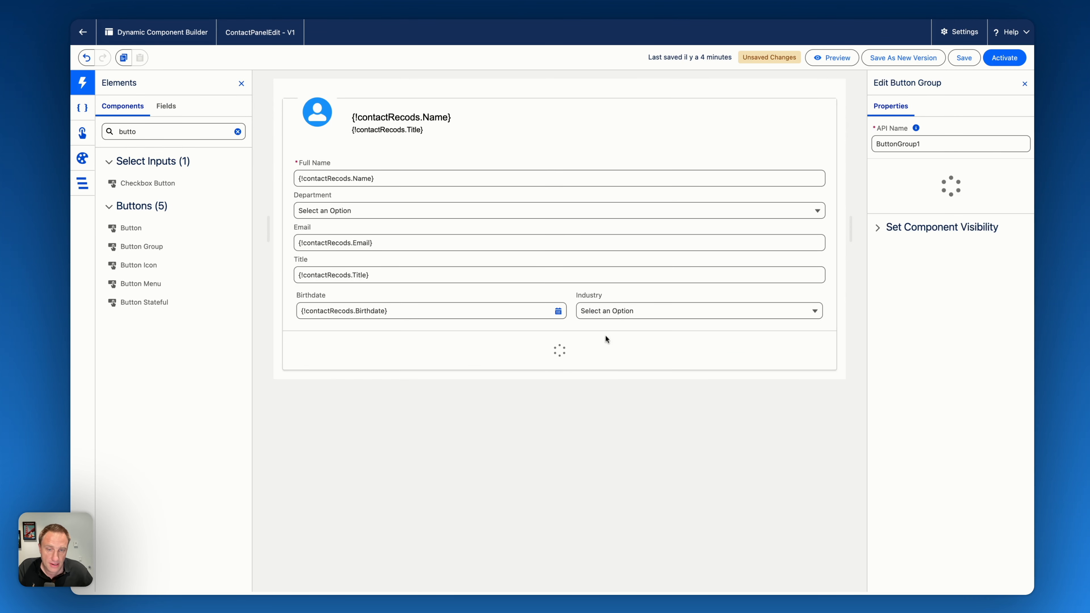
# - Change the first button of the button group to the label Cancel and the name cancel
pyautogui.click(898, 277)
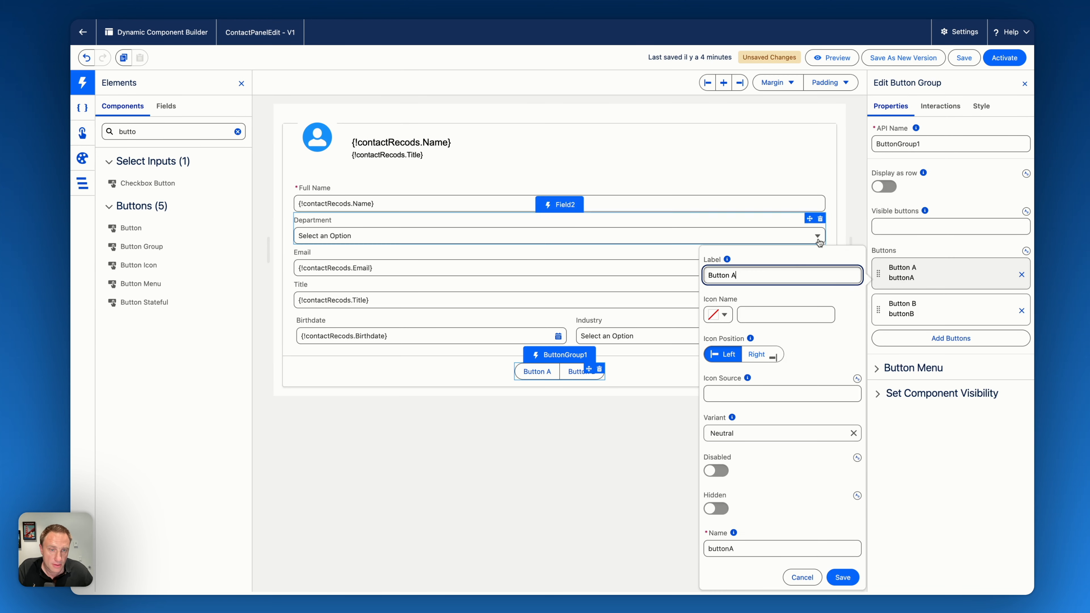
pyautogui.tripleClick(784, 270)
pyautogui.write('Cancel')
# - Change the second button of the group to the label Save, the Brand variant and the name save
pyautogui.click(900, 309)
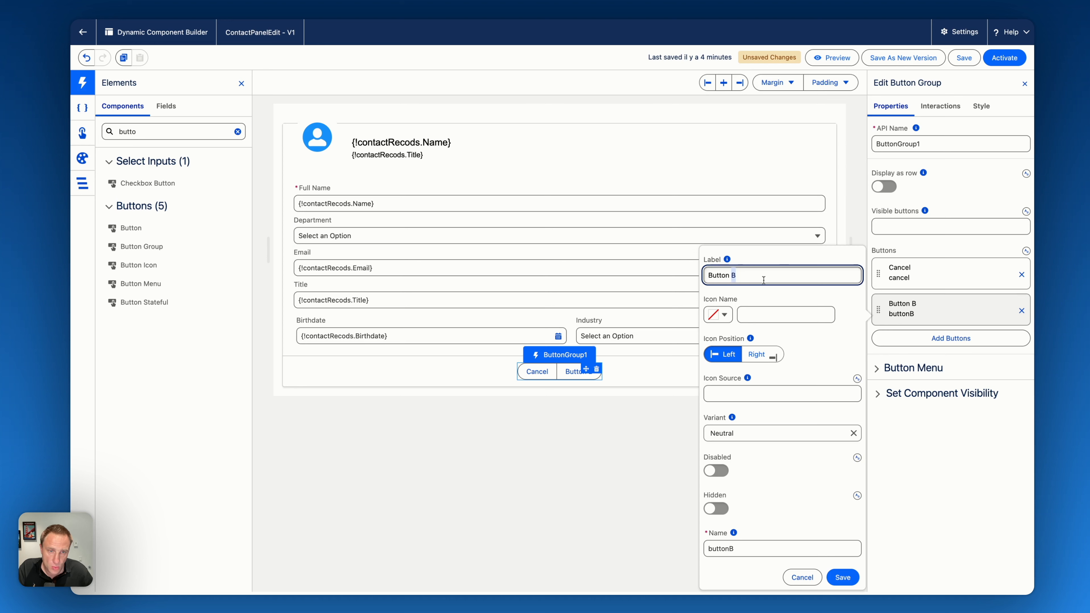
pyautogui.tripleClick(764, 279)
pyautogui.write('Save')
pyautogui.click(772, 433)
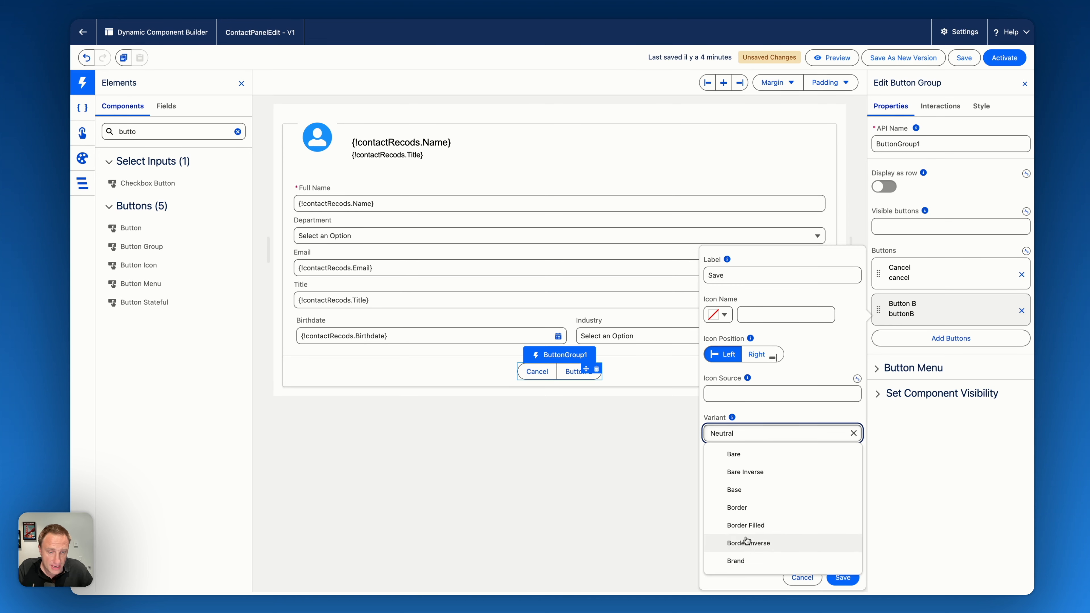
pyautogui.click(737, 558)
pyautogui.tripleClick(720, 548)
pyautogui.write('save')
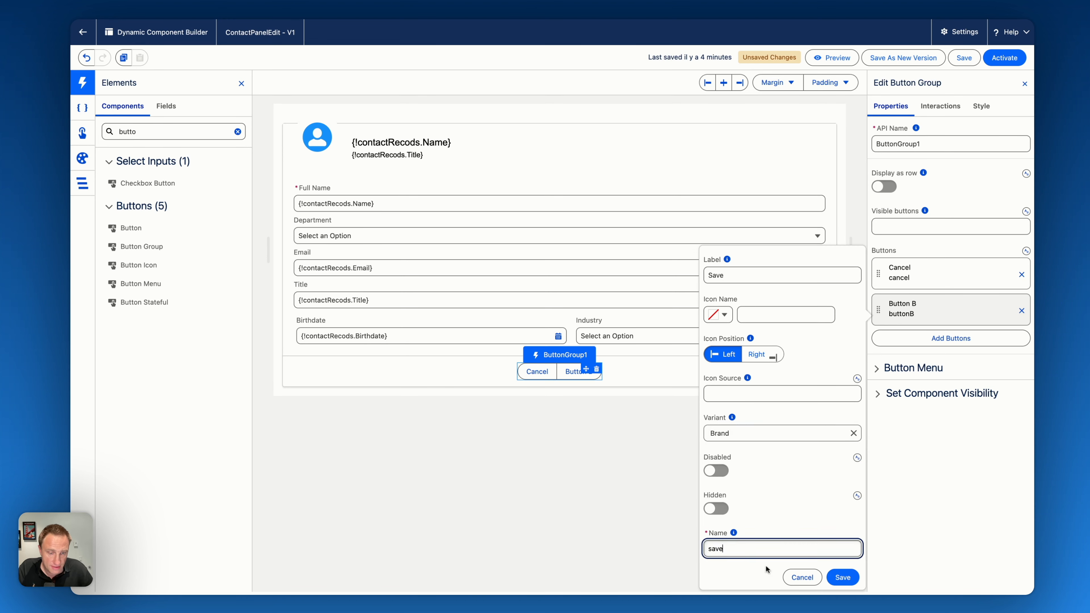
pyautogui.click(842, 577)
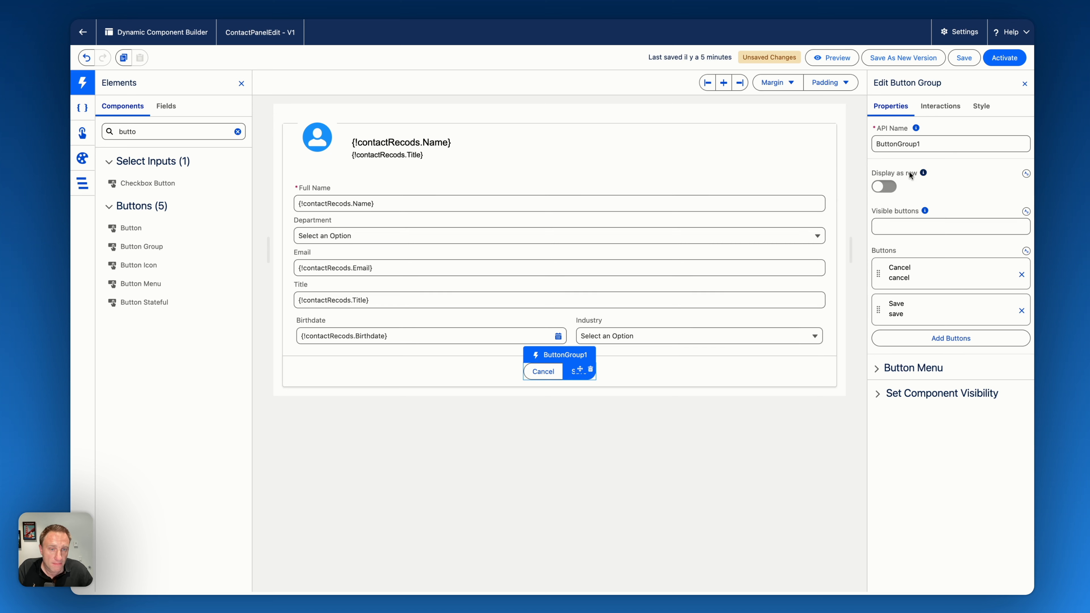
# - Turn on the display of the button group as a row and keep the button group selected
pyautogui.click(883, 186)
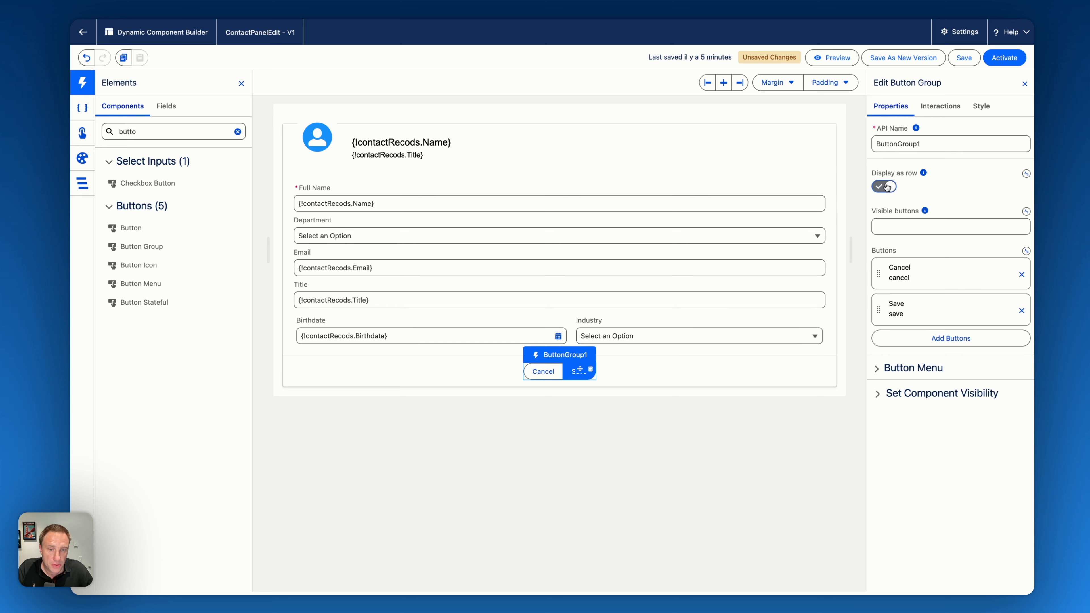
pyautogui.click(656, 371)
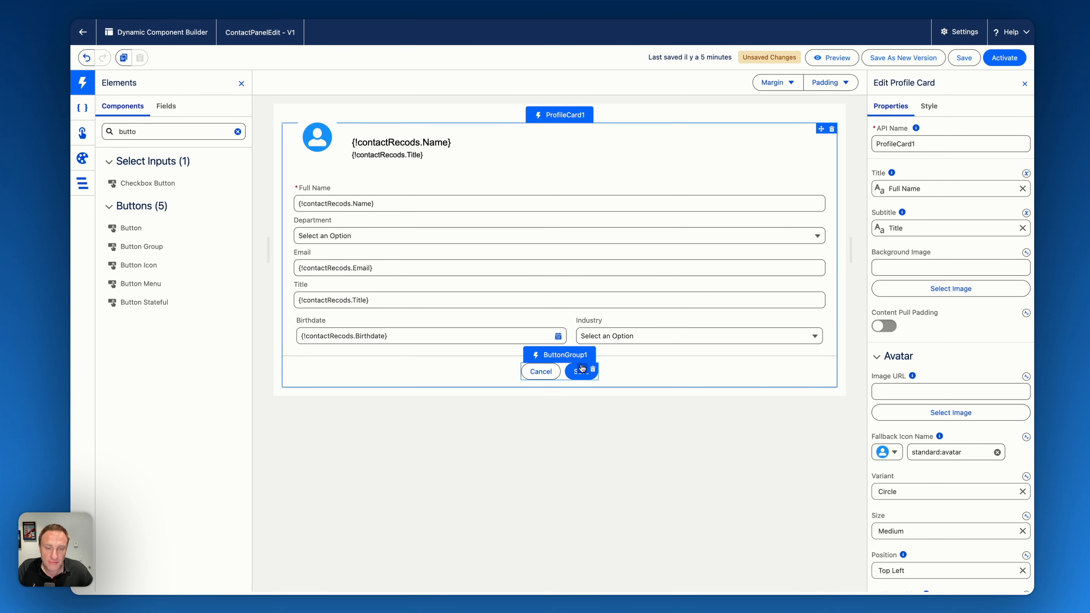
pyautogui.click(571, 377)
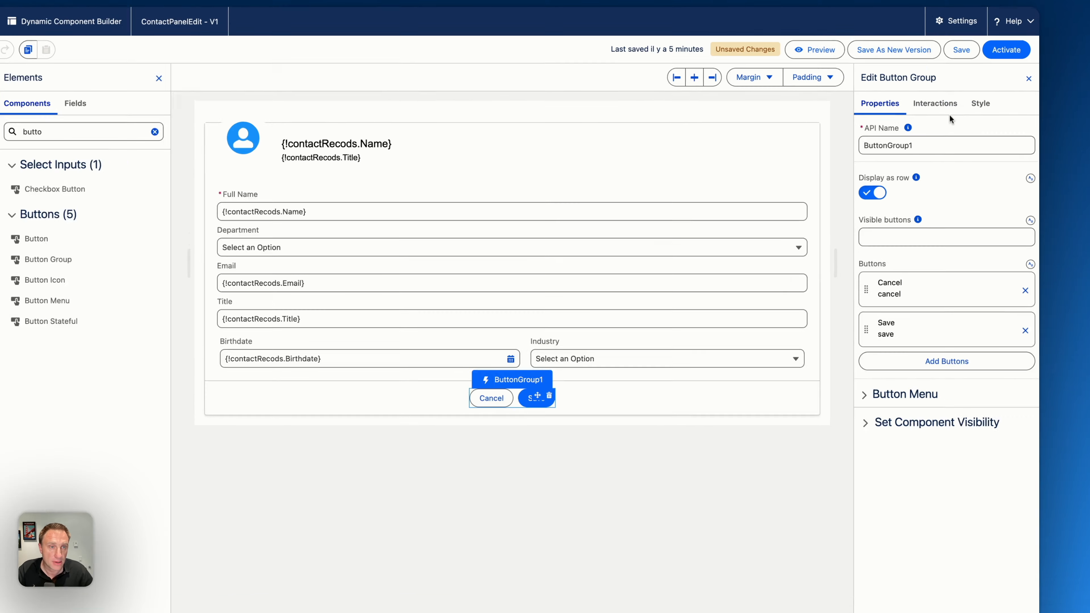
# - Add a click interaction to the button group with target Save, type Update Record and record variable contactRecods
pyautogui.click(940, 106)
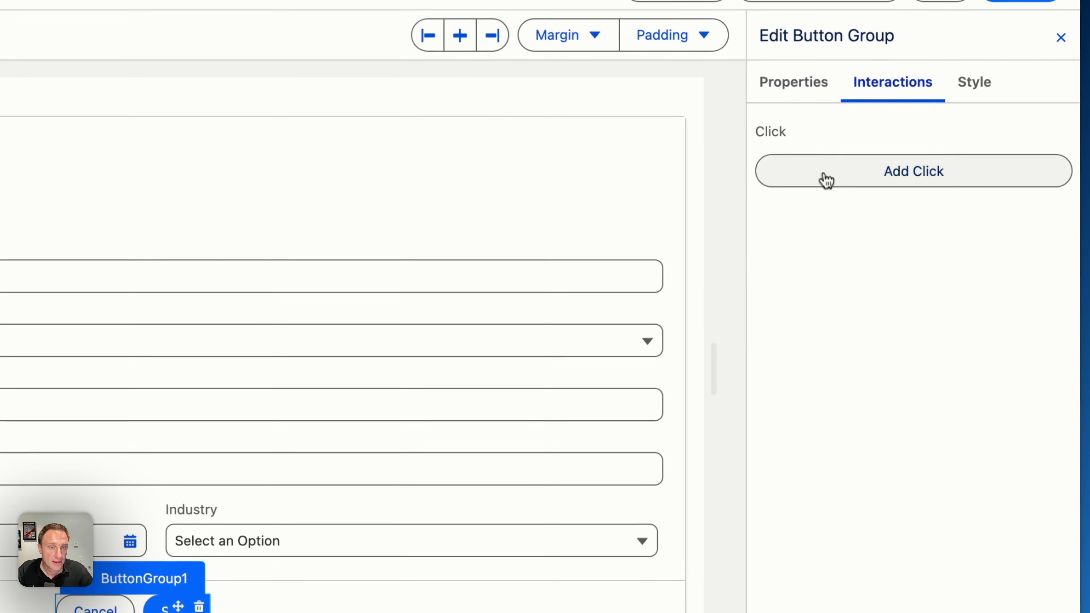
pyautogui.click(905, 155)
pyautogui.click(450, 22)
pyautogui.click(477, 95)
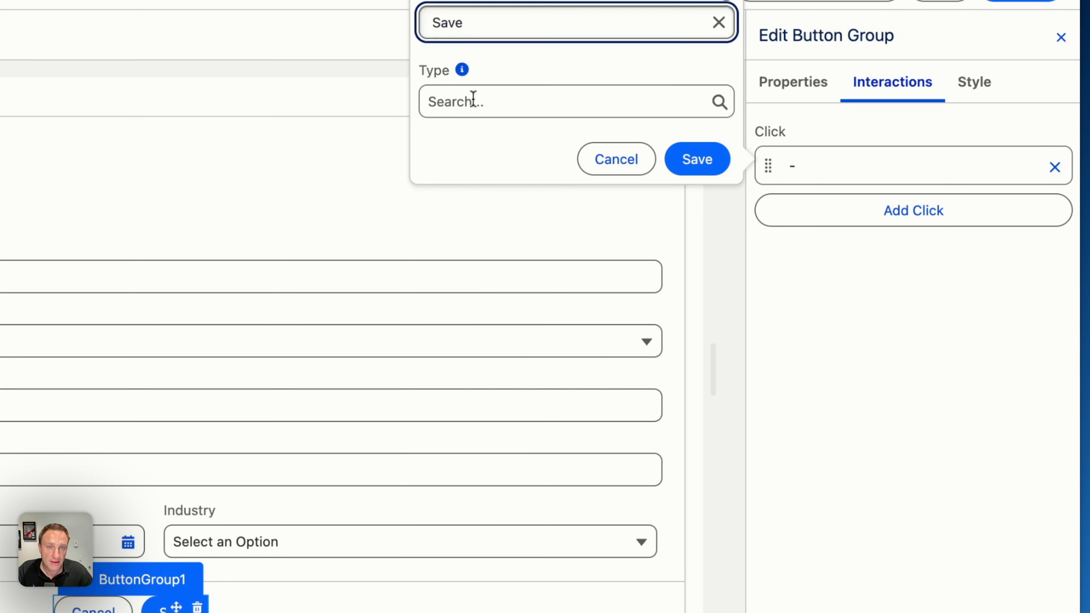
pyautogui.click(485, 98)
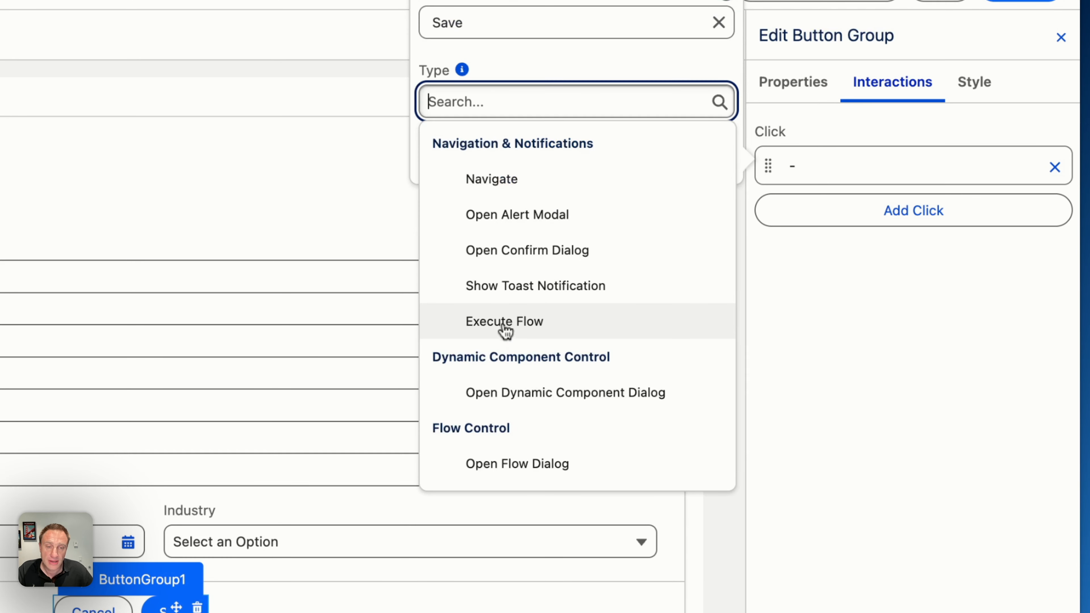
pyautogui.scroll(-3, 501, 335)
pyautogui.scroll(-3, 502, 324)
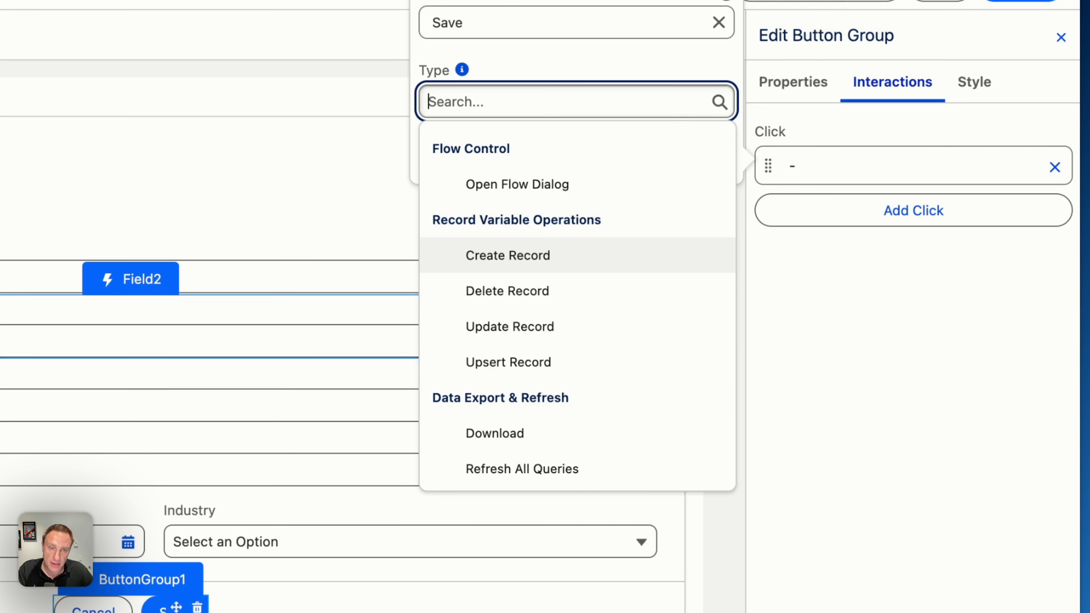
pyautogui.click(511, 335)
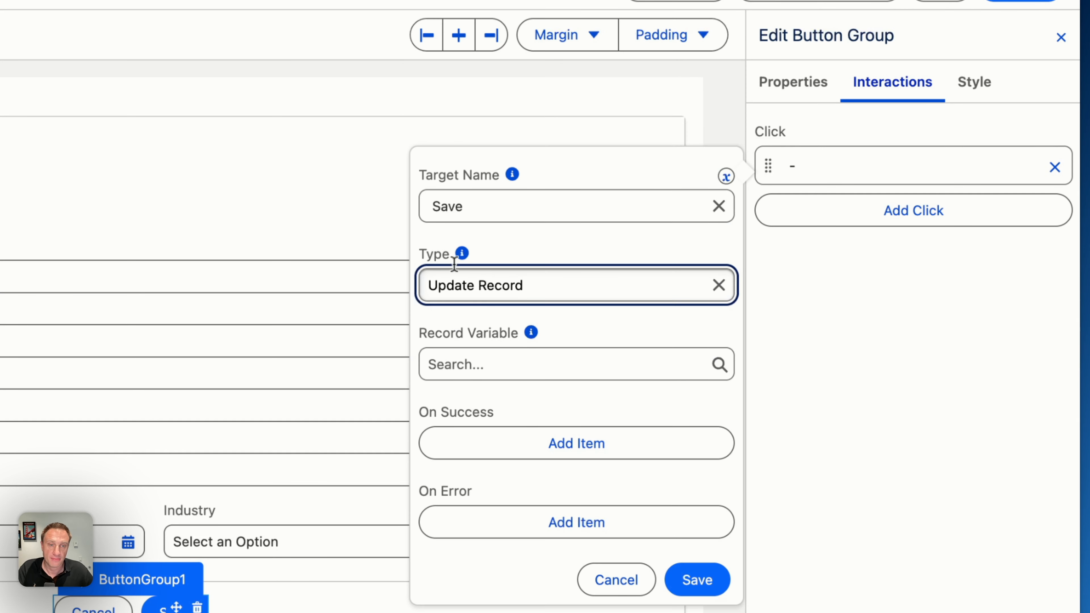
pyautogui.click(500, 368)
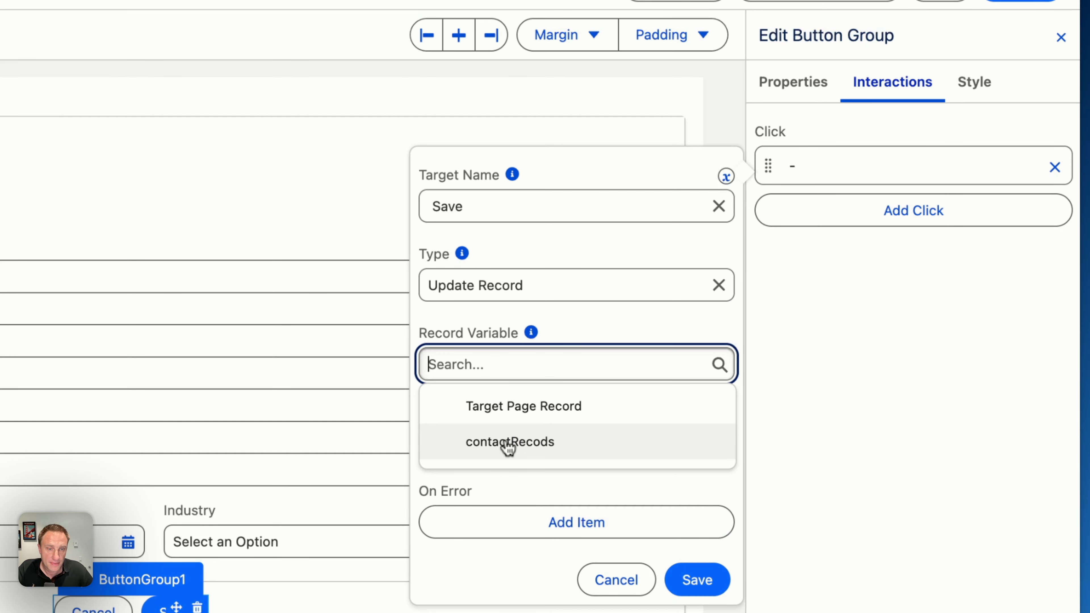
pyautogui.click(507, 445)
pyautogui.click(703, 579)
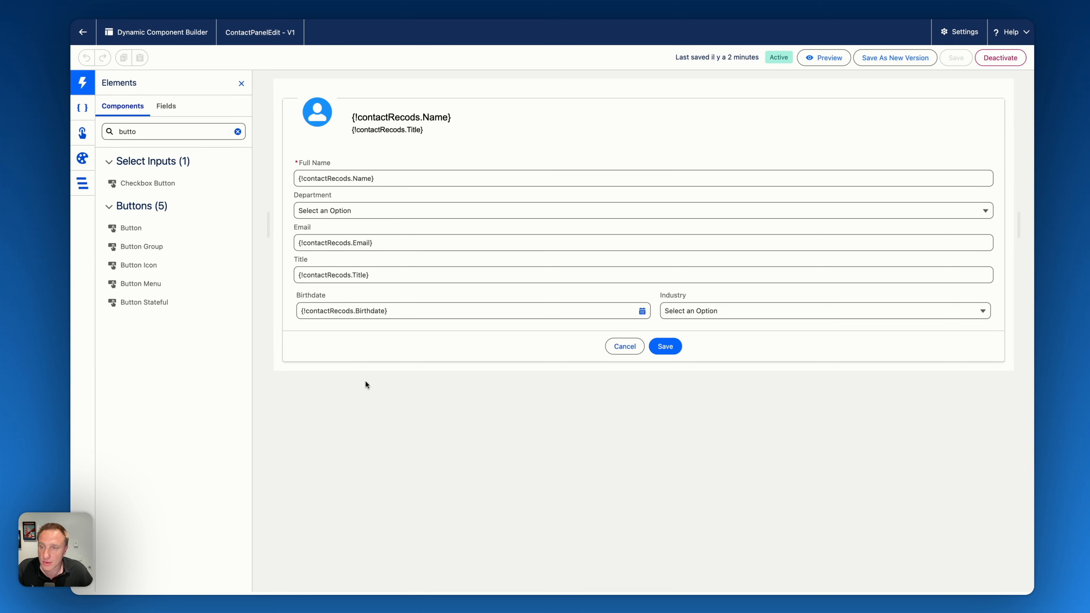
# - Create an on-load interaction of type Get Record with contactRecods as its record variable
pyautogui.click(83, 133)
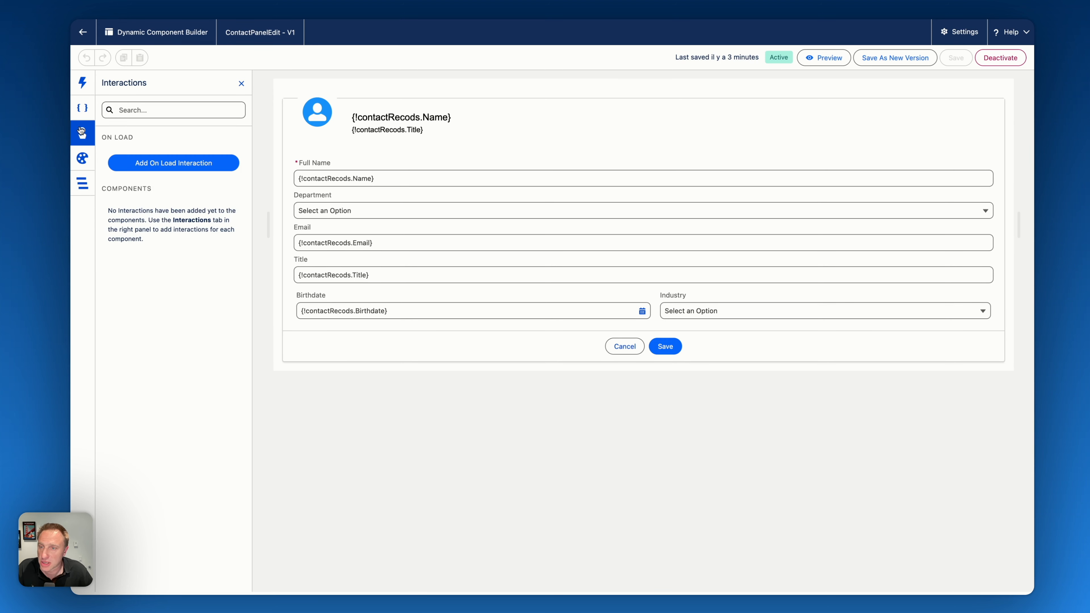
pyautogui.click(171, 166)
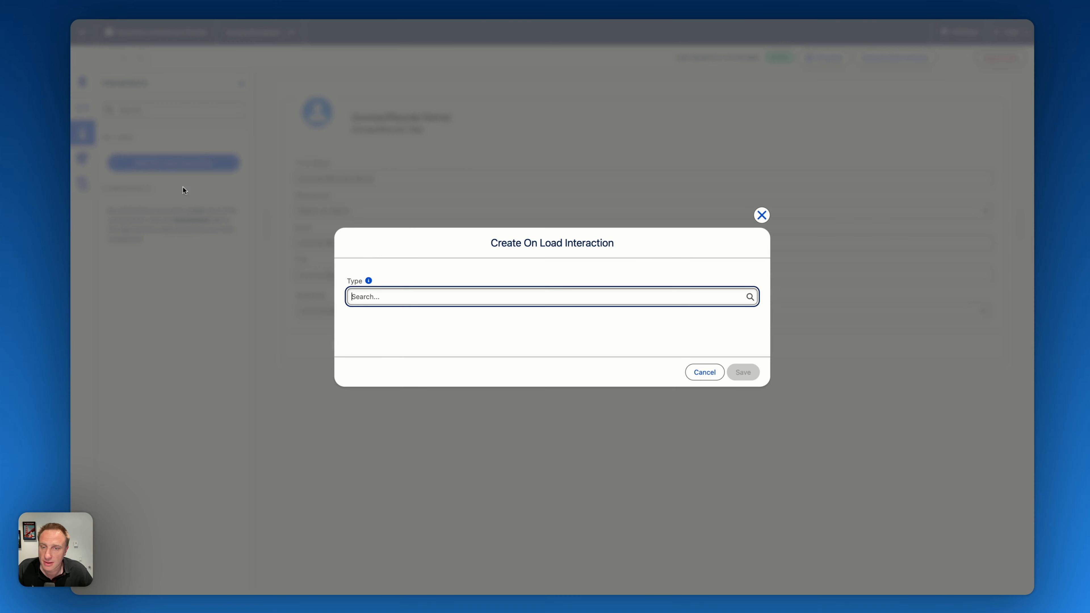
pyautogui.click(429, 300)
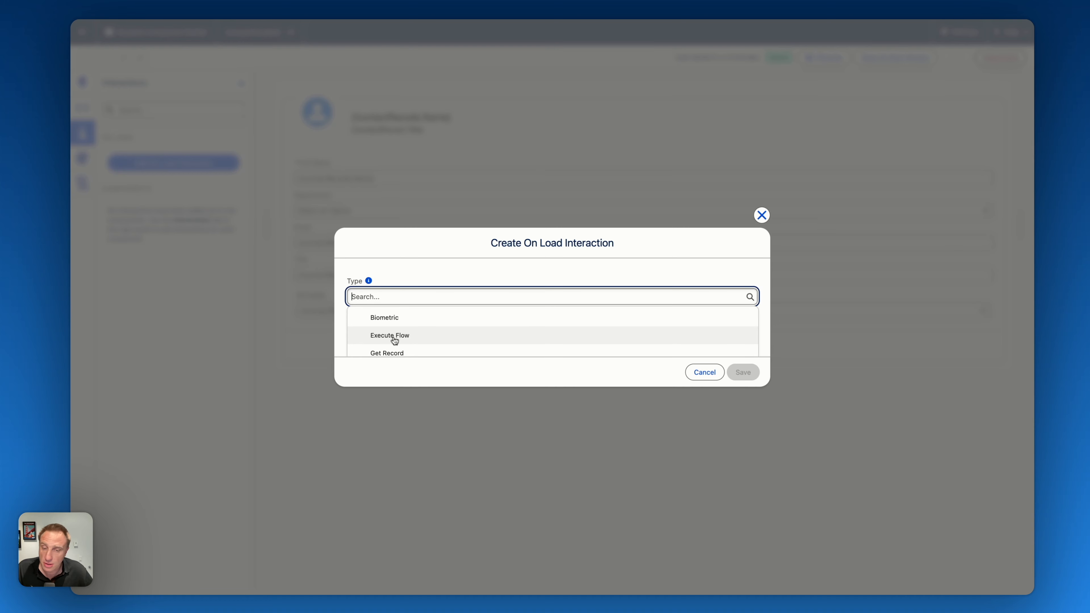
pyautogui.click(389, 354)
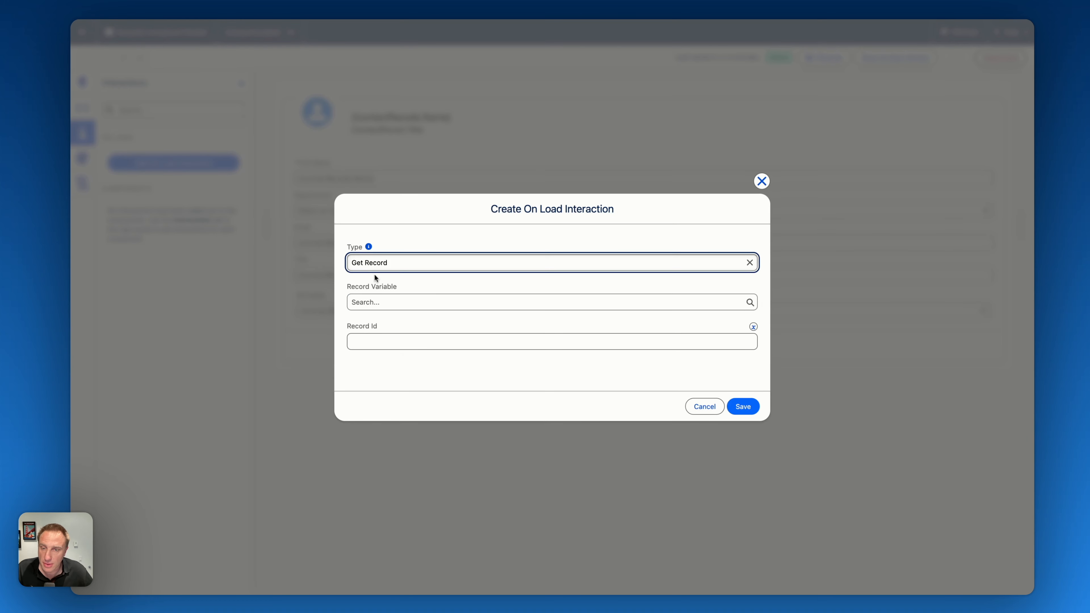
pyautogui.click(380, 302)
pyautogui.click(391, 328)
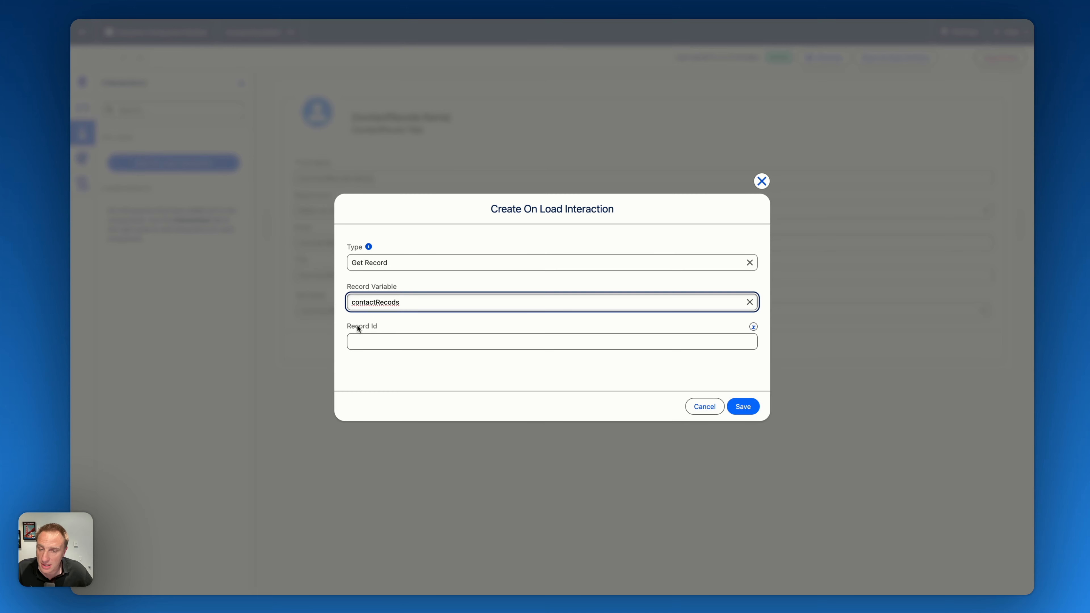
# - Map the on-load interaction's Record Id to the Contact Id variable, and save and activate the component
pyautogui.click(753, 327)
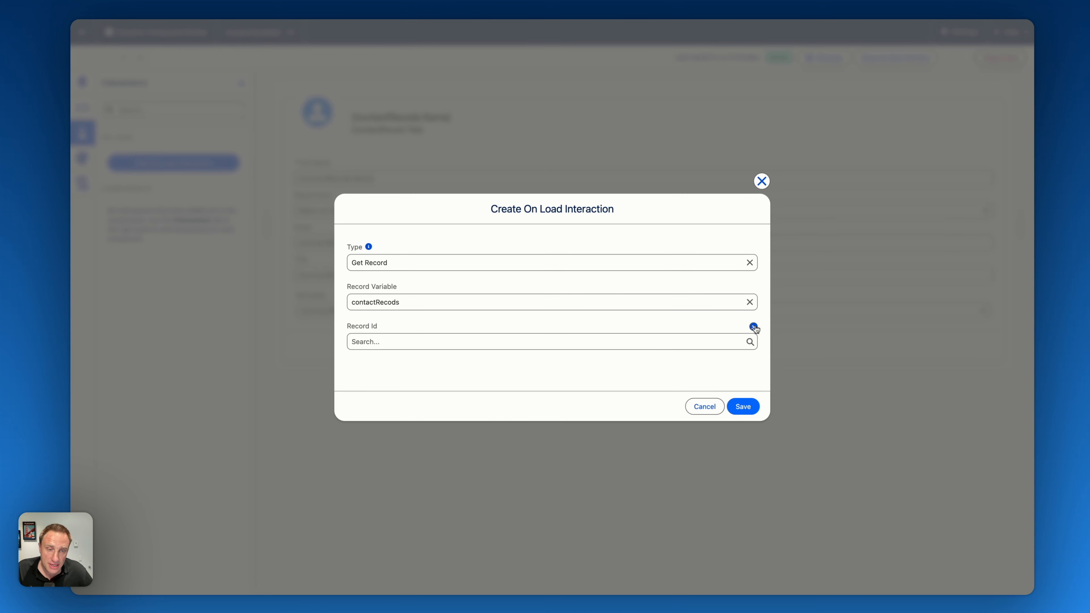
pyautogui.click(658, 343)
pyautogui.scroll(-4, 496, 442)
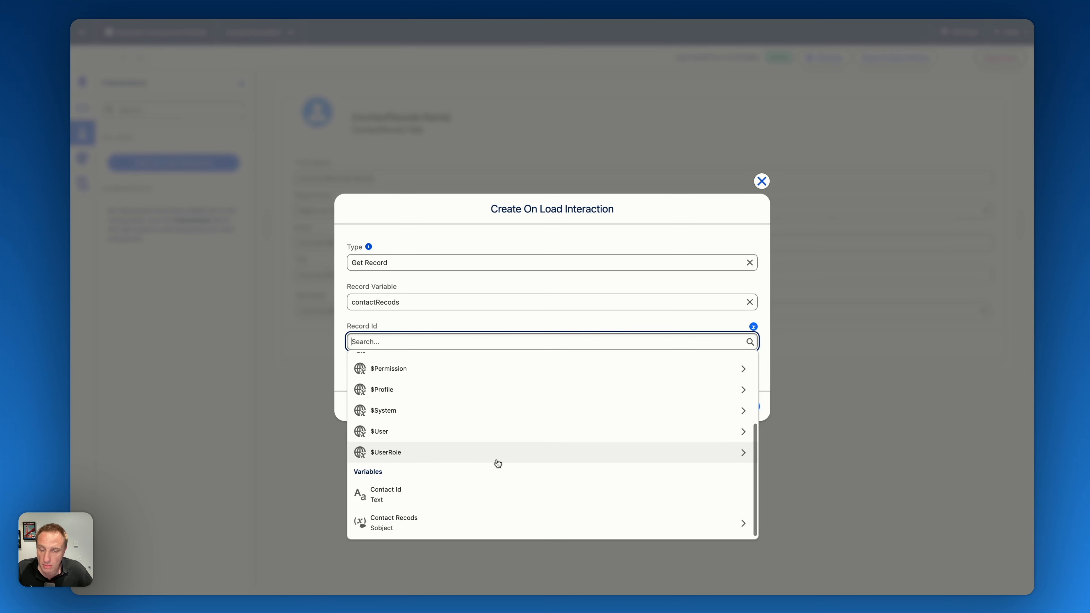
pyautogui.click(379, 492)
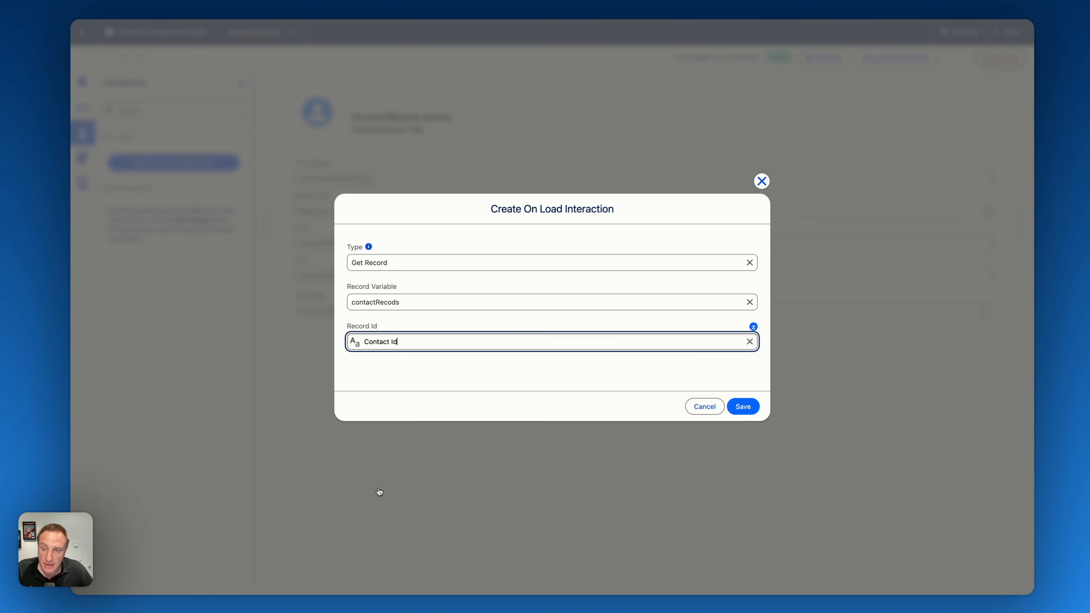
pyautogui.click(743, 407)
pyautogui.click(956, 58)
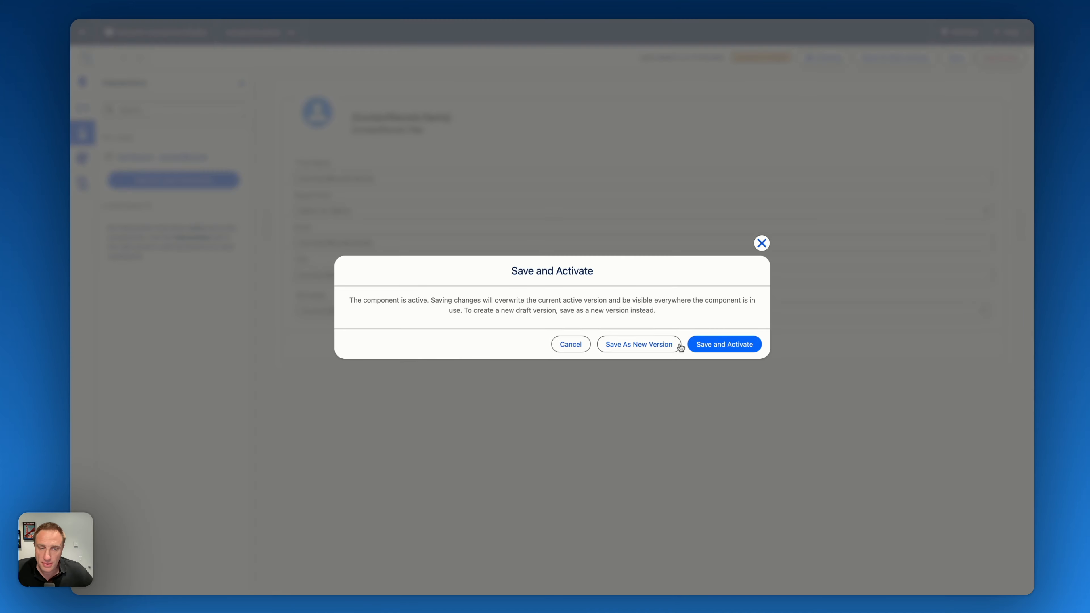
pyautogui.click(735, 344)
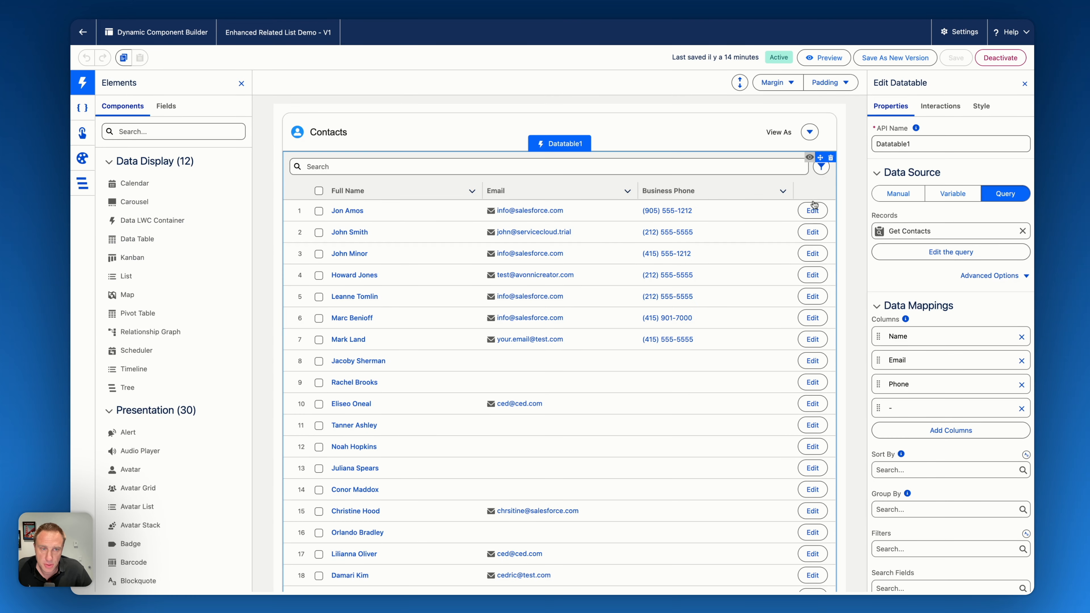
# - Add a row action click interaction to the datatable with target edit, type Open Dynamic Component Panel and component ContactPanelEdit
pyautogui.click(940, 107)
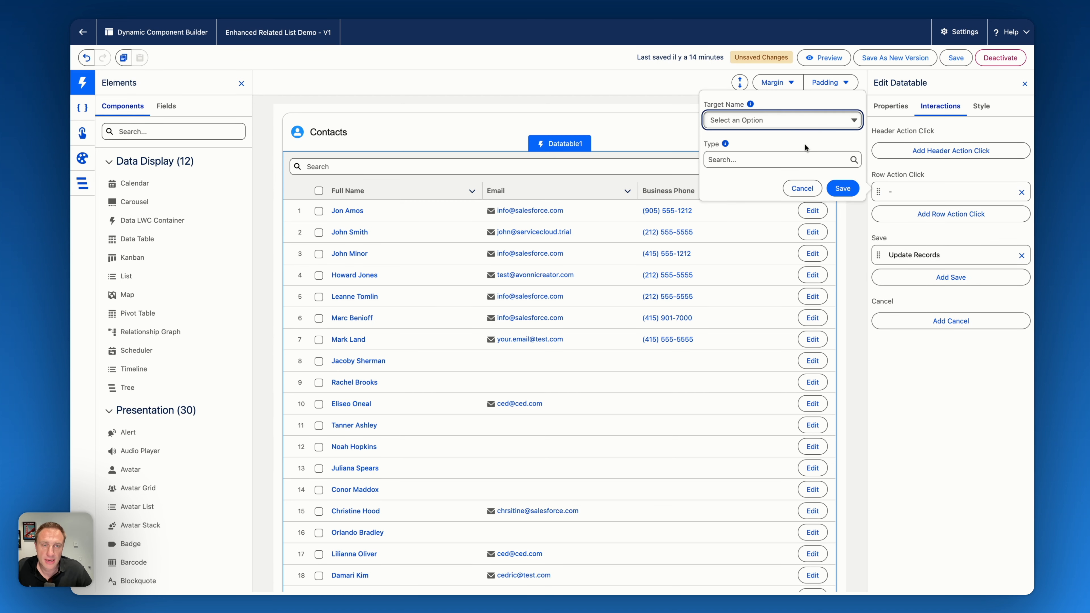
pyautogui.click(771, 121)
pyautogui.click(745, 143)
pyautogui.click(738, 159)
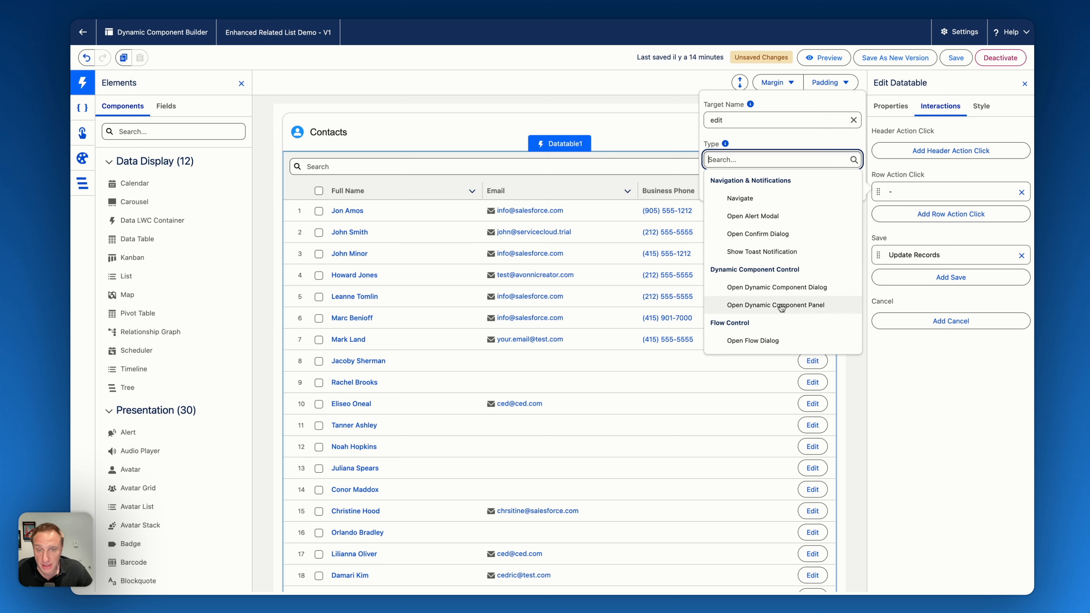
pyautogui.scroll(-2, 772, 329)
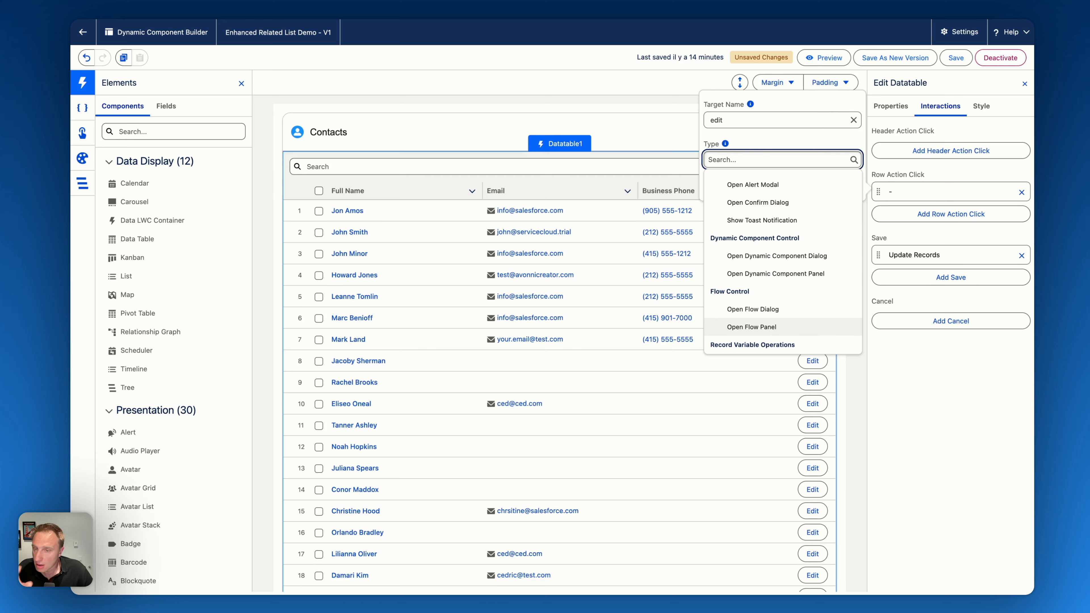
pyautogui.click(758, 278)
pyautogui.click(724, 158)
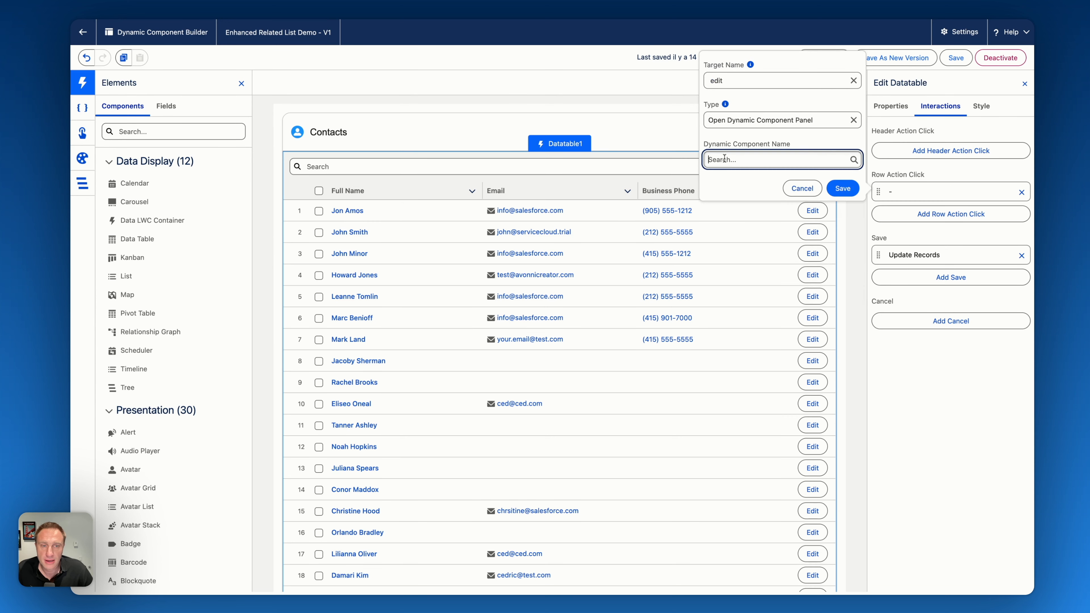
pyautogui.write('contact')
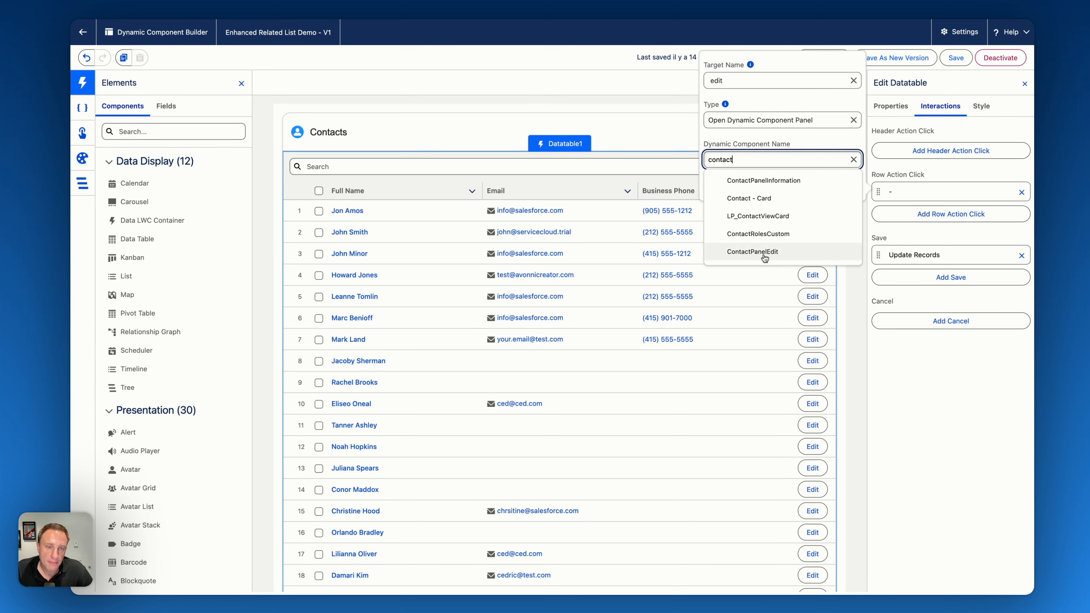
pyautogui.click(765, 252)
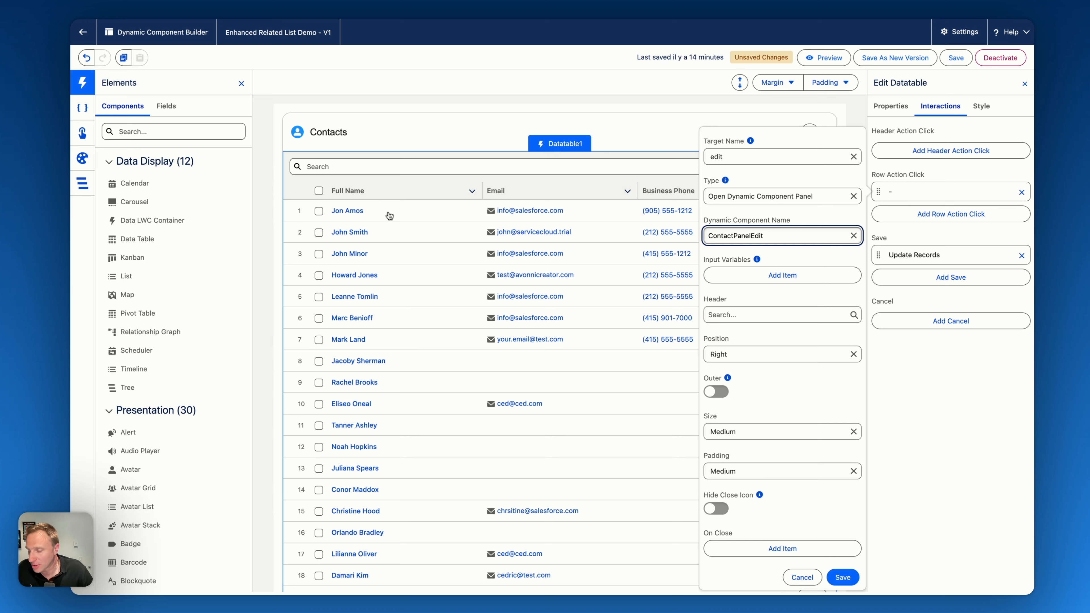
# - Add an input variable to the panel interaction that maps contactId to Record: Contact ID
pyautogui.click(789, 275)
pyautogui.click(742, 214)
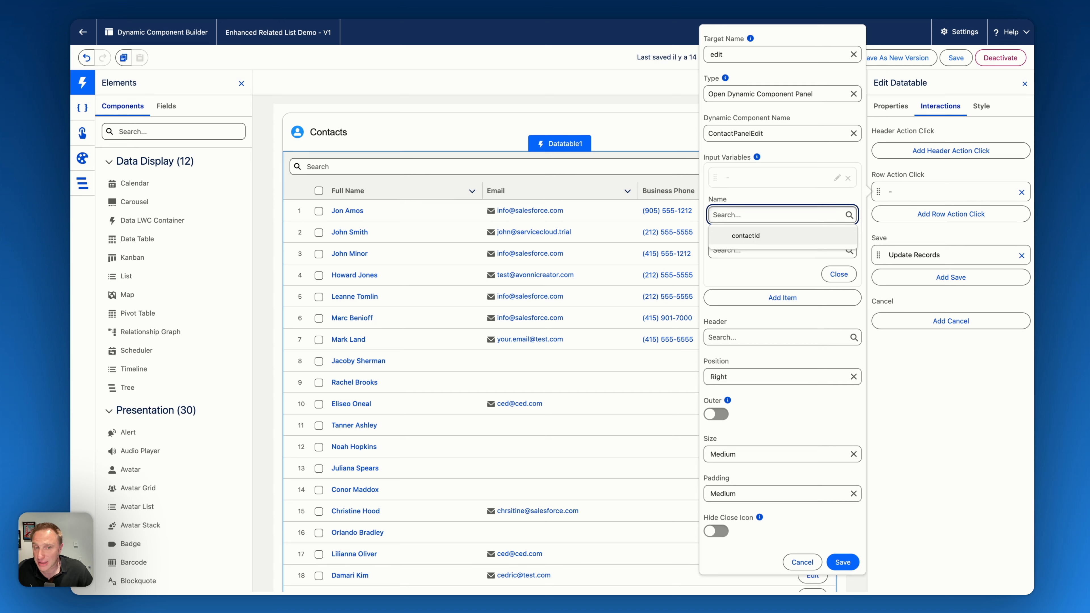
pyautogui.click(747, 237)
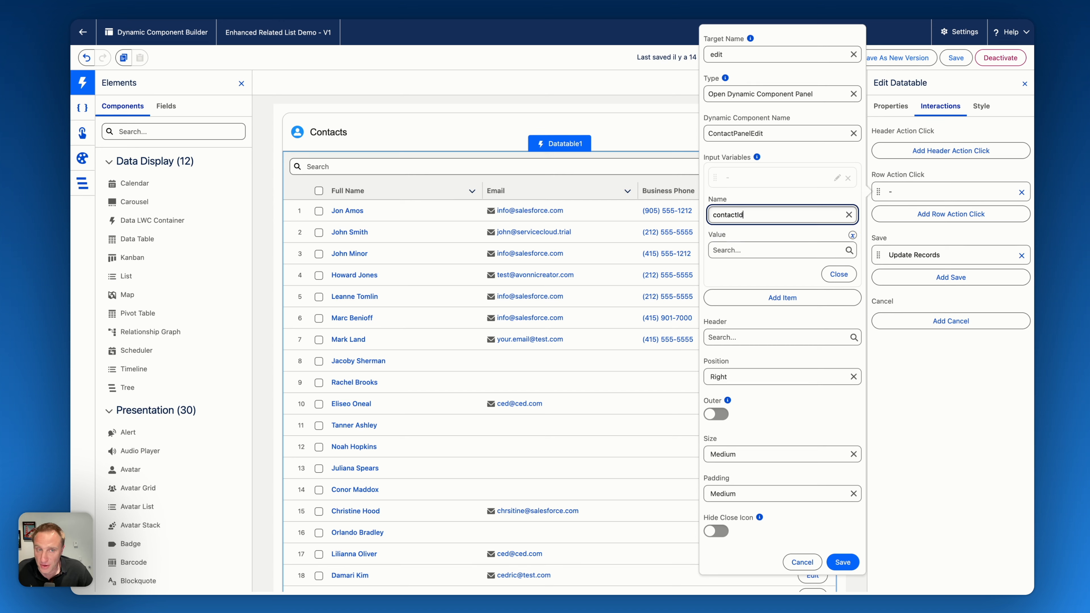
pyautogui.click(733, 251)
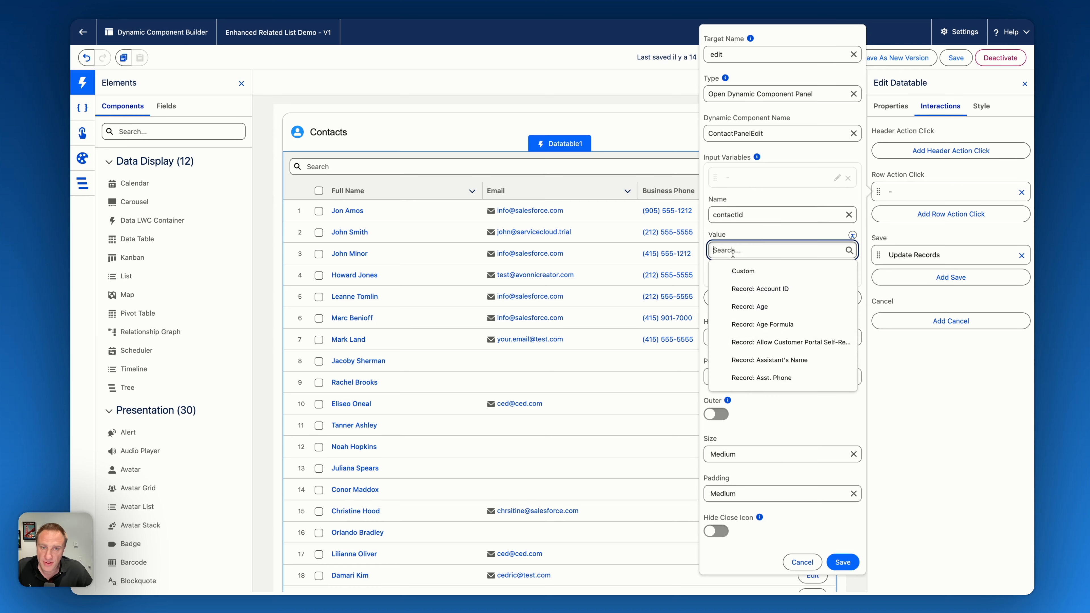
pyautogui.scroll(-5, 778, 346)
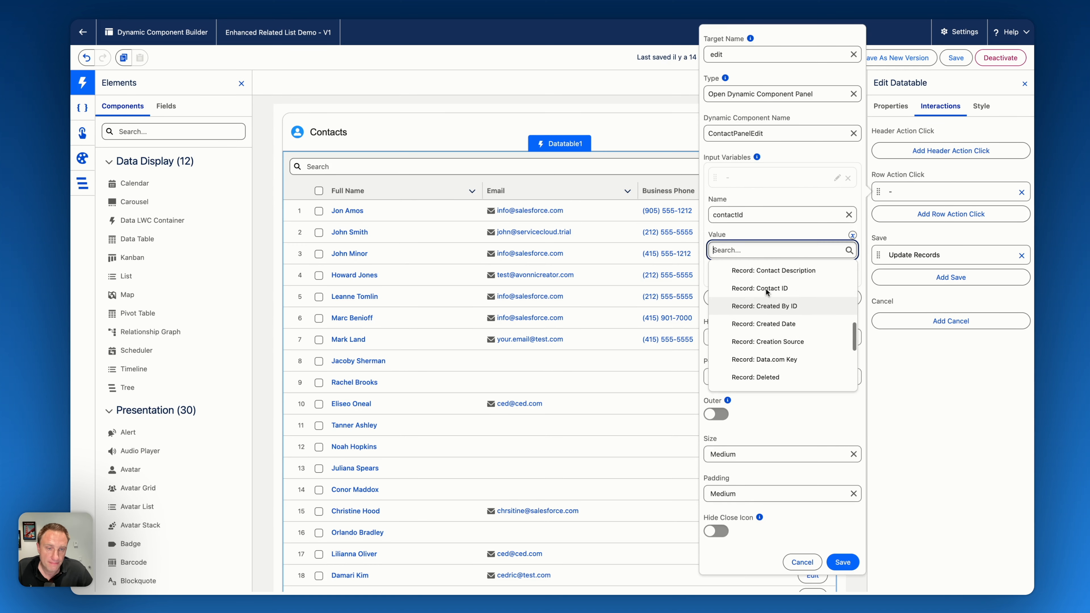
pyautogui.click(754, 287)
# - Keep the panel's position at Right and set its size to Large
pyautogui.click(729, 339)
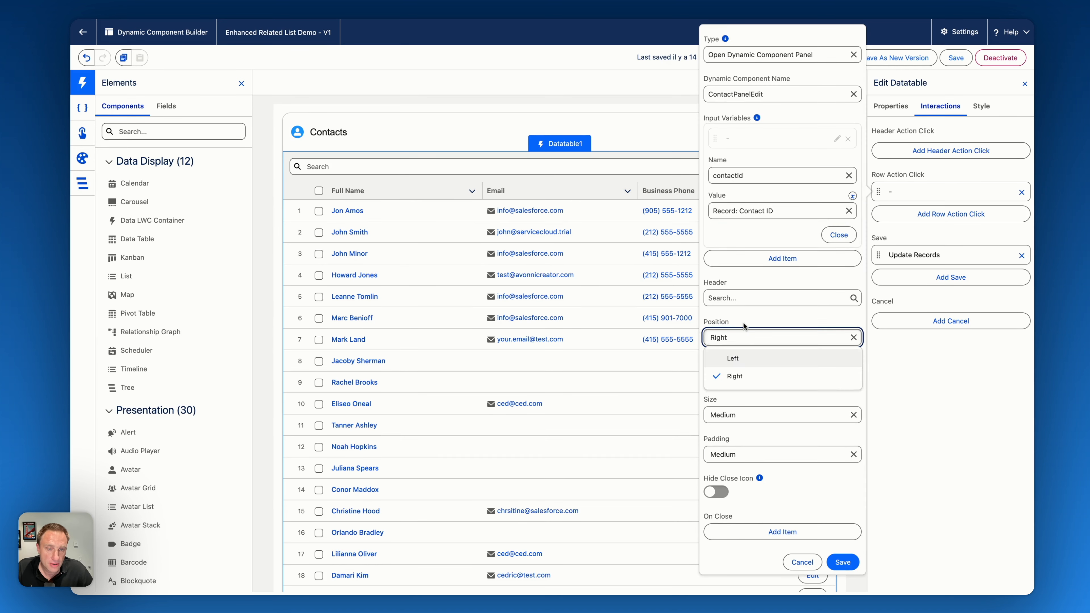
pyautogui.click(745, 331)
pyautogui.click(747, 414)
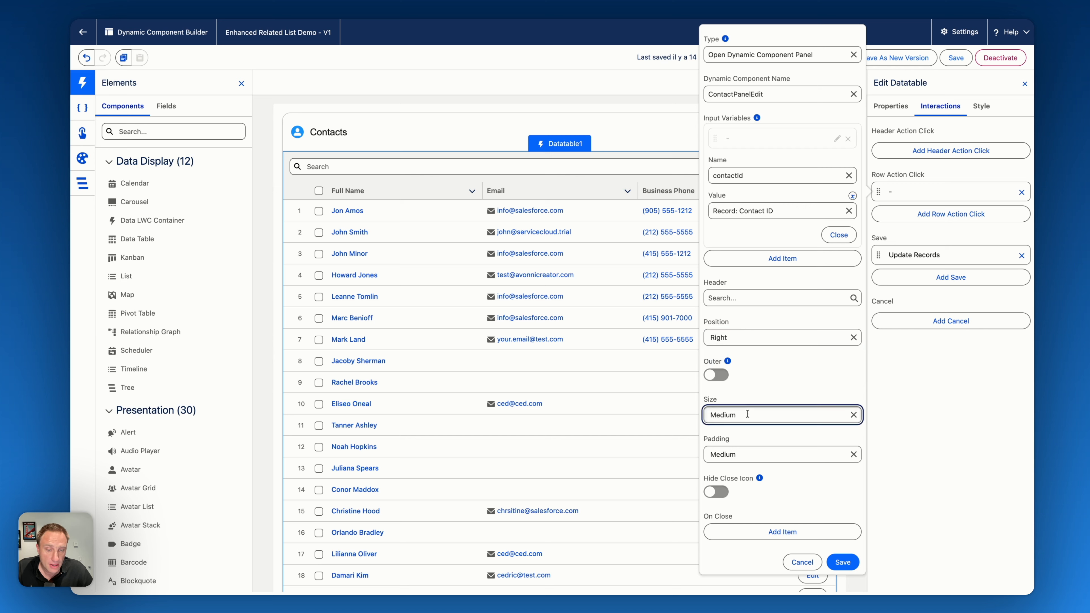
pyautogui.click(754, 471)
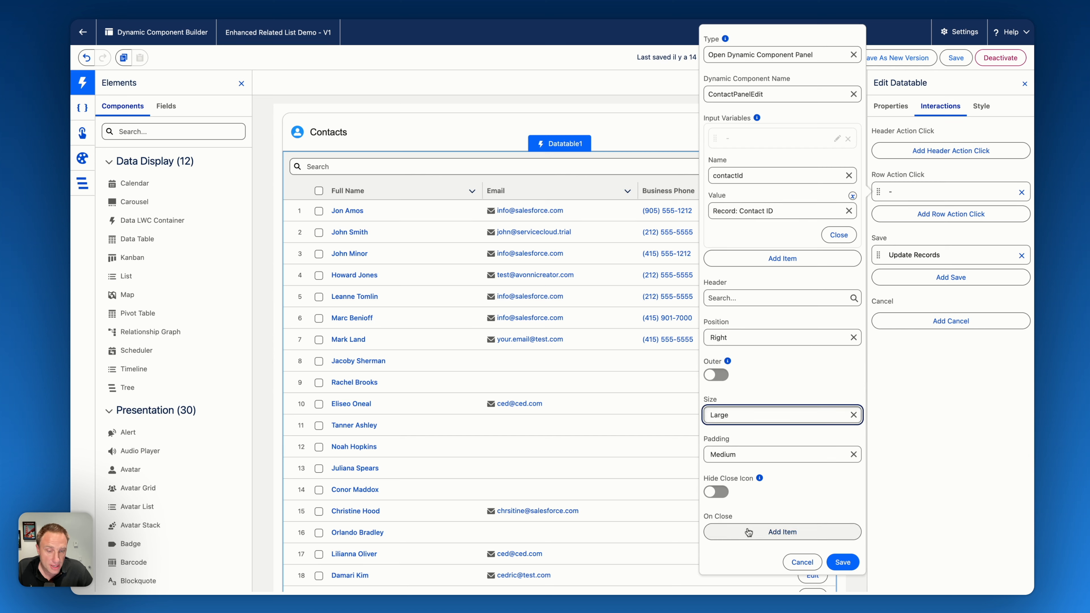
# - Add a Refresh All Queries action for the panel's closing, save the interaction, and save and activate the component
pyautogui.click(747, 537)
pyautogui.click(761, 489)
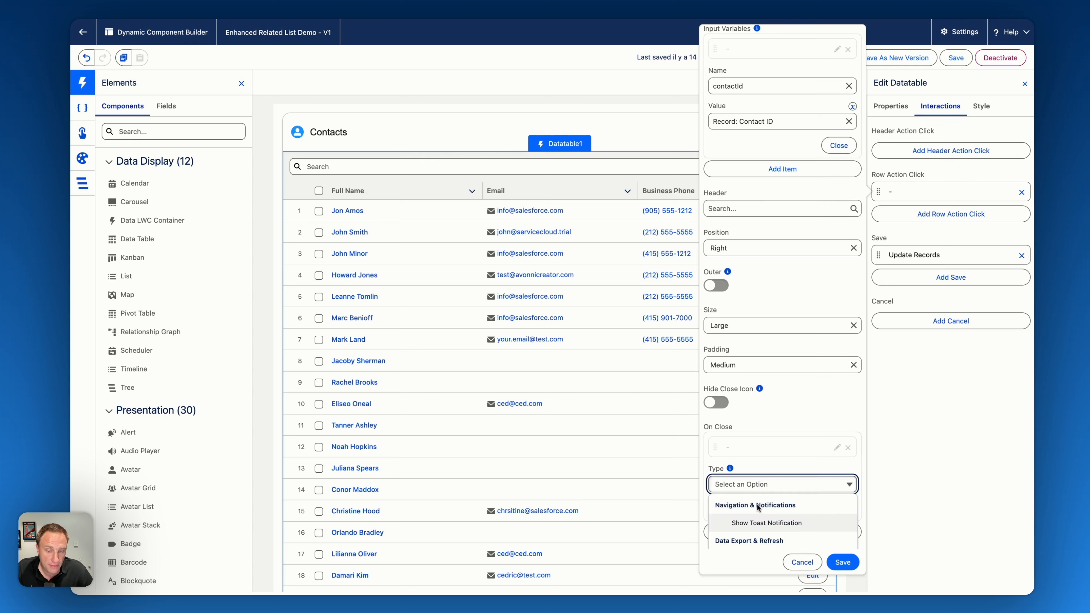
pyautogui.click(760, 535)
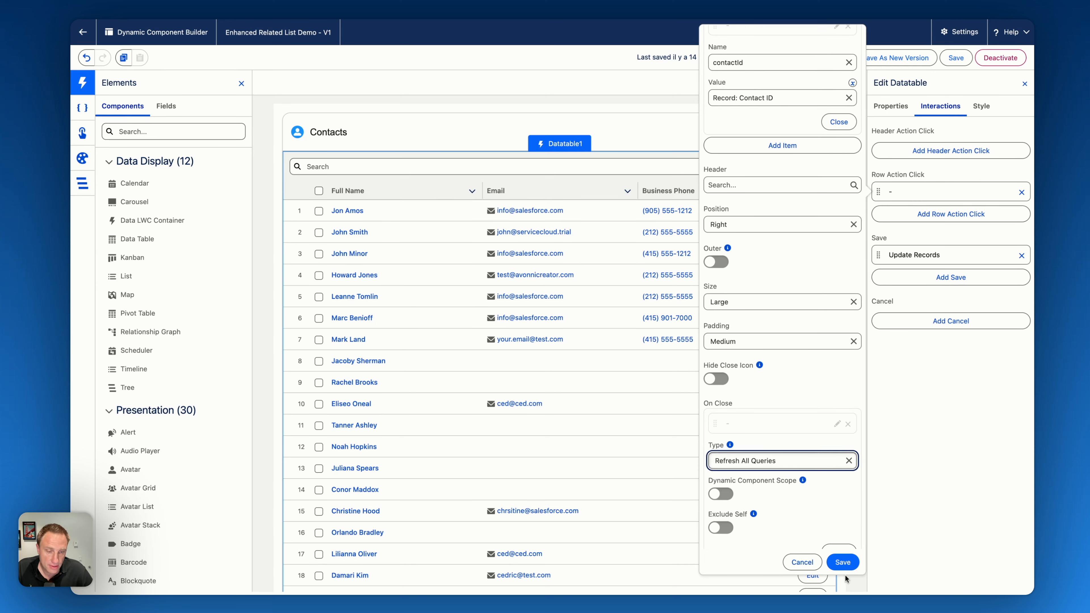
pyautogui.click(842, 561)
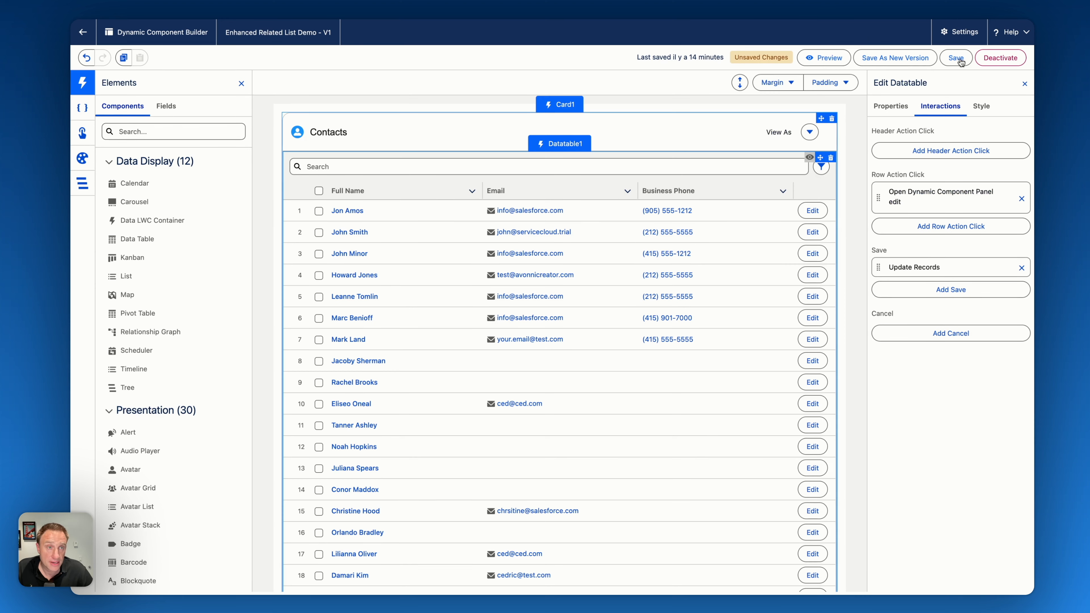
pyautogui.press('super+s')
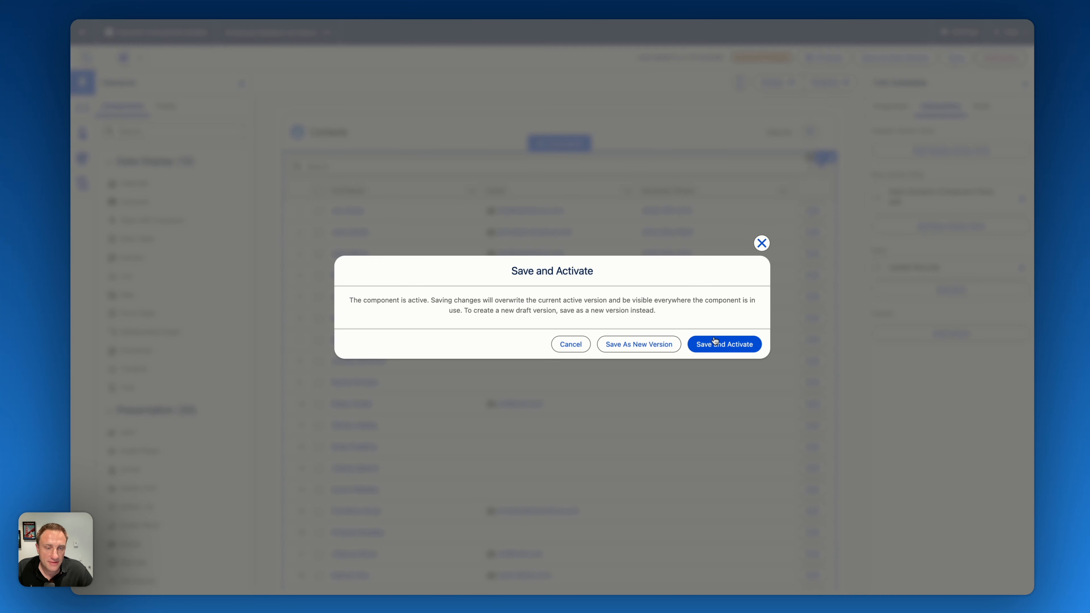
pyautogui.click(713, 350)
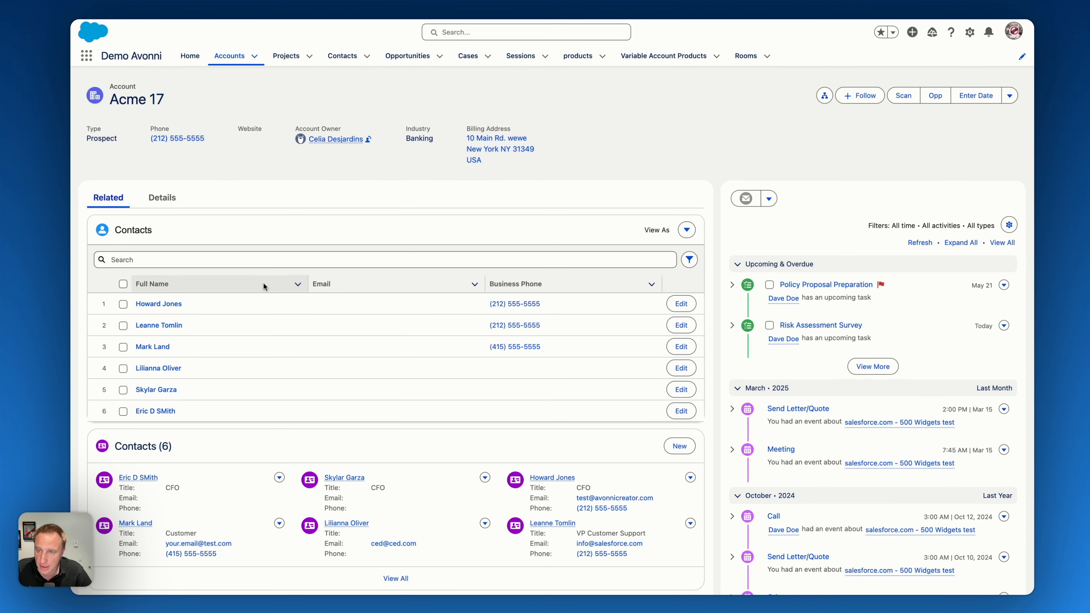
# - On the Acme 17 account page, open the first contact's edit panel and replace the username part of the contact's e-mail
pyautogui.click(682, 305)
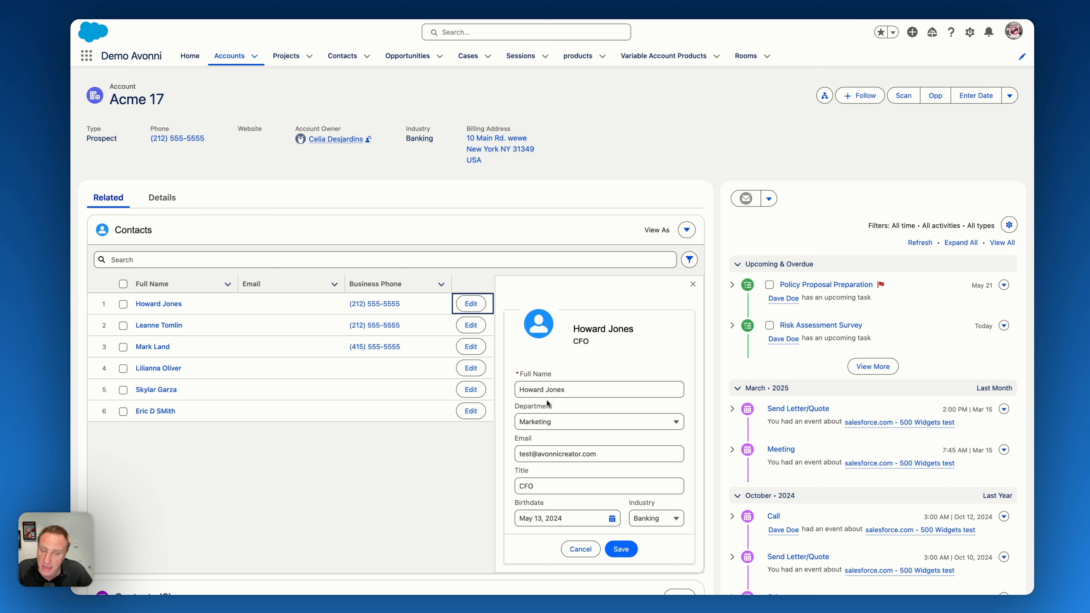
pyautogui.doubleClick(520, 454)
pyautogui.write('cedric')
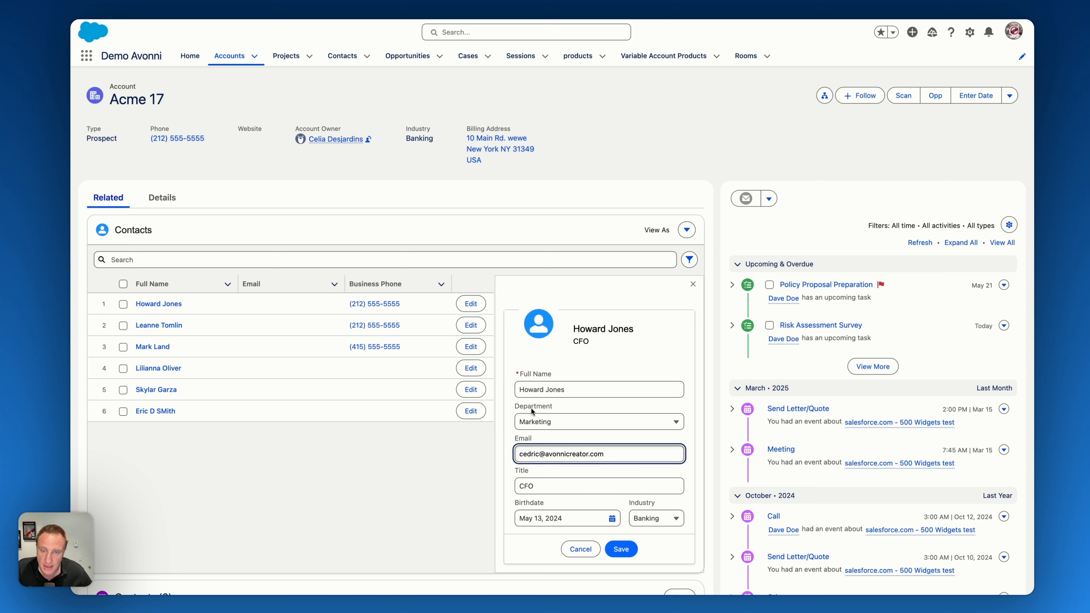
# - Set the contact's department to Sales and industry to Apparel, save the changes and close the edit panel
pyautogui.click(549, 424)
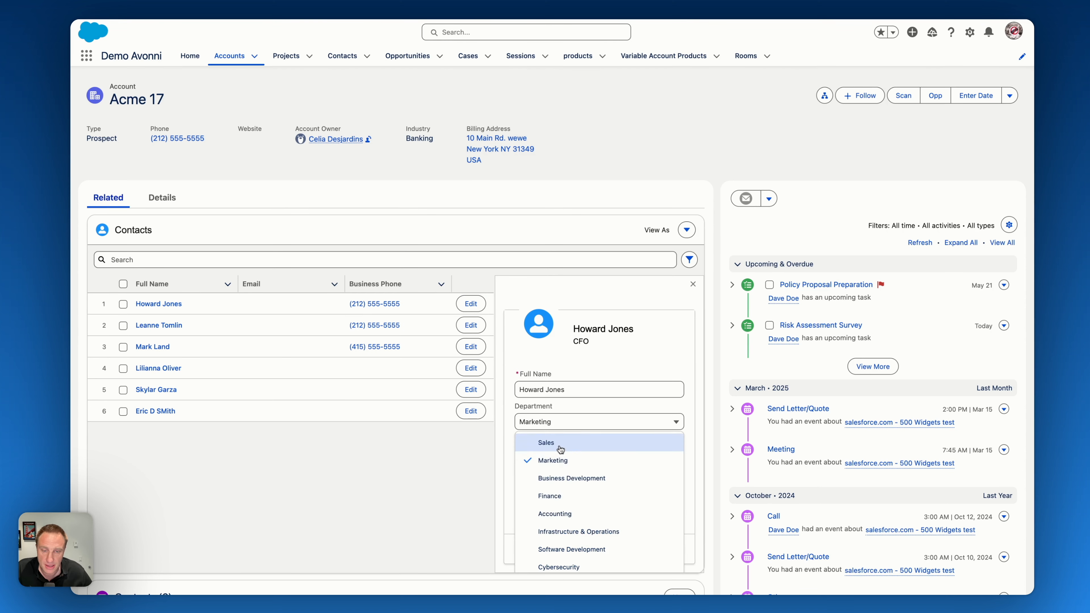
pyautogui.click(556, 445)
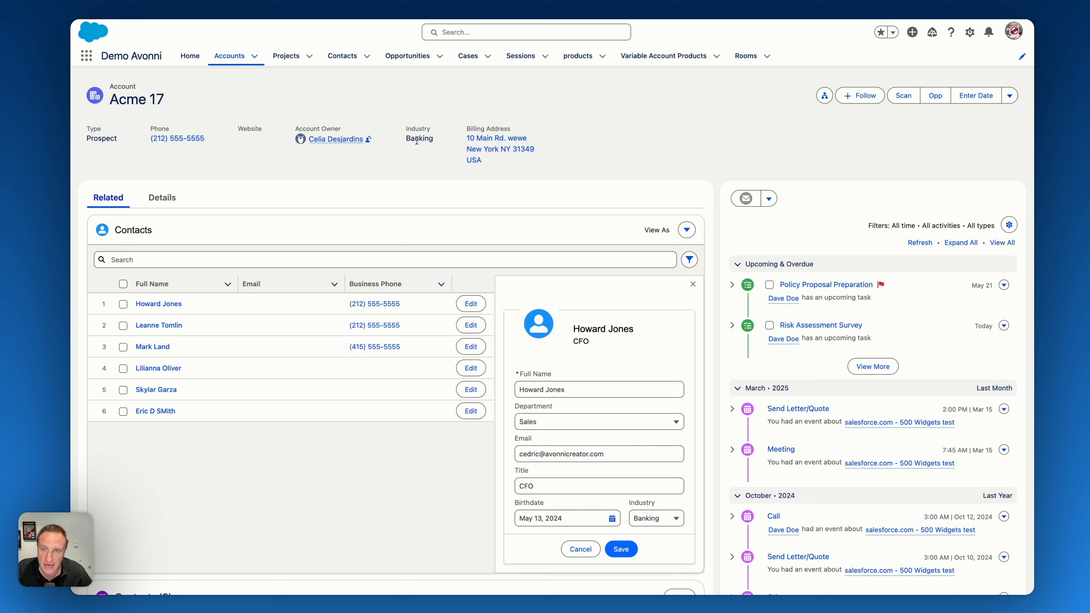
pyautogui.click(656, 522)
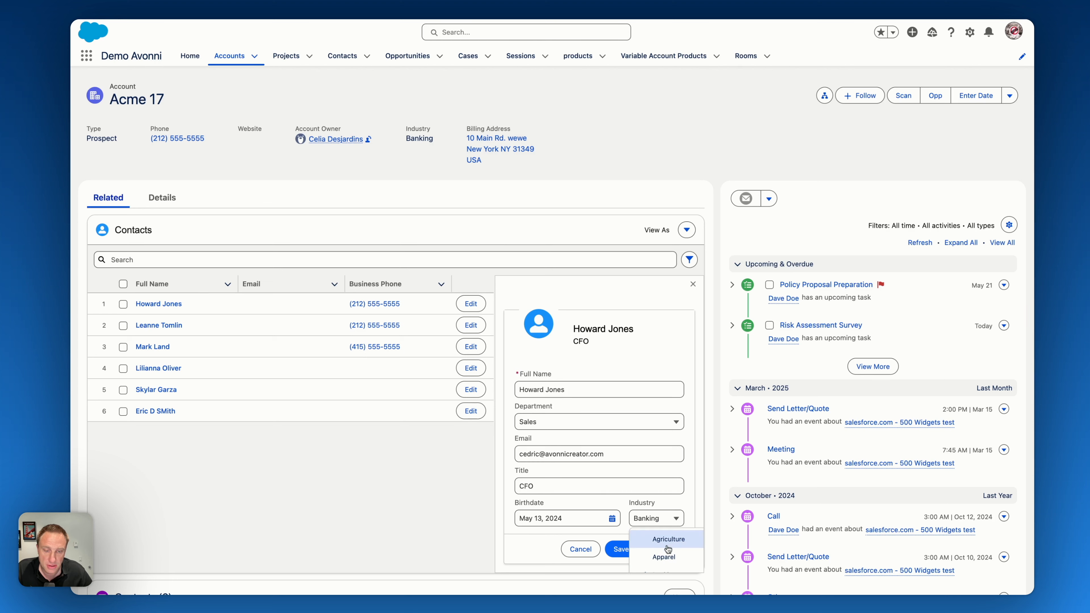
pyautogui.click(664, 557)
pyautogui.click(622, 551)
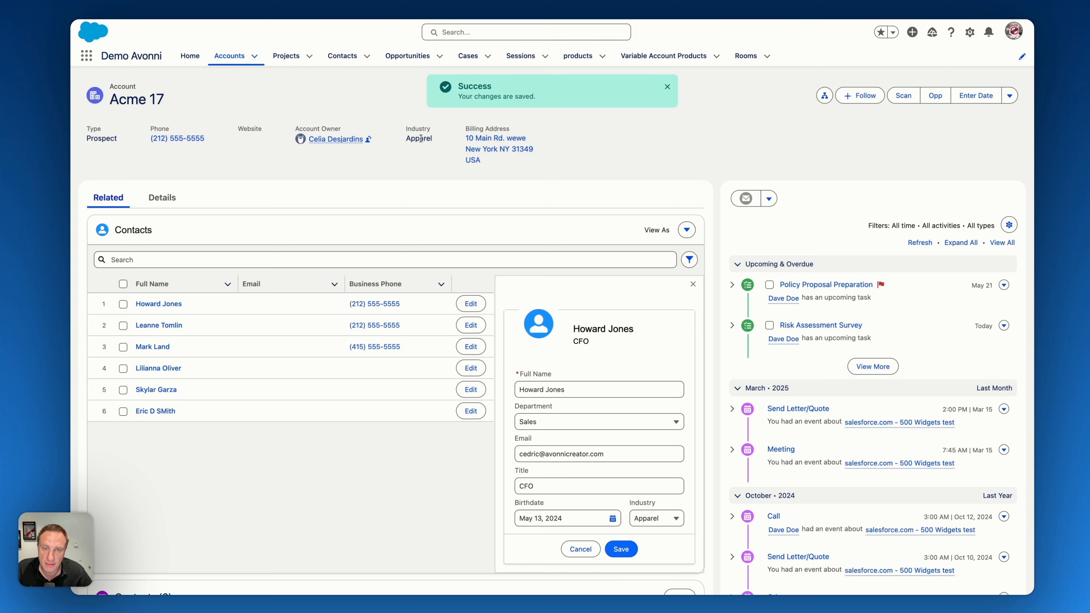
pyautogui.click(692, 284)
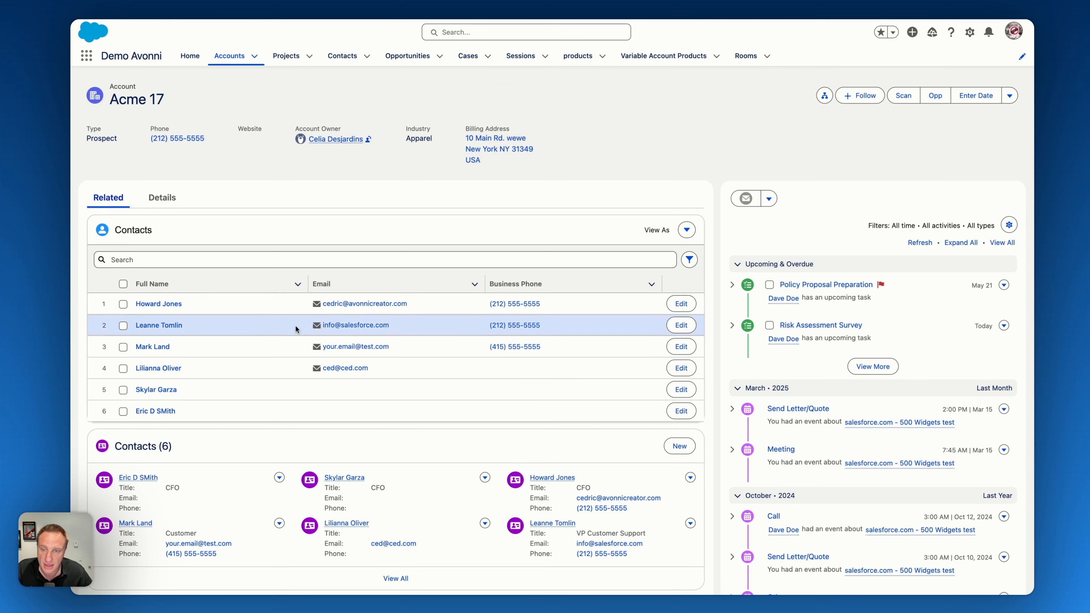